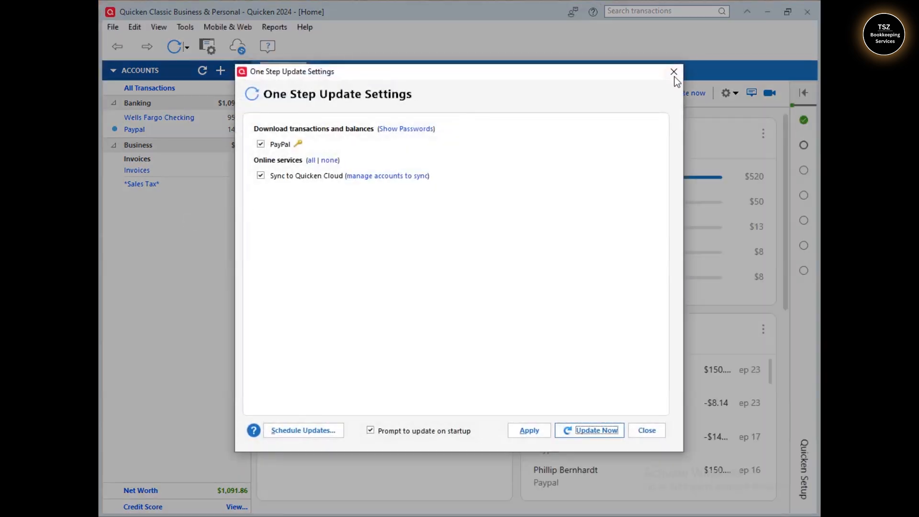
Close the One Step Update Settings dialog to return to the Home dashboard
left_click(674, 74)
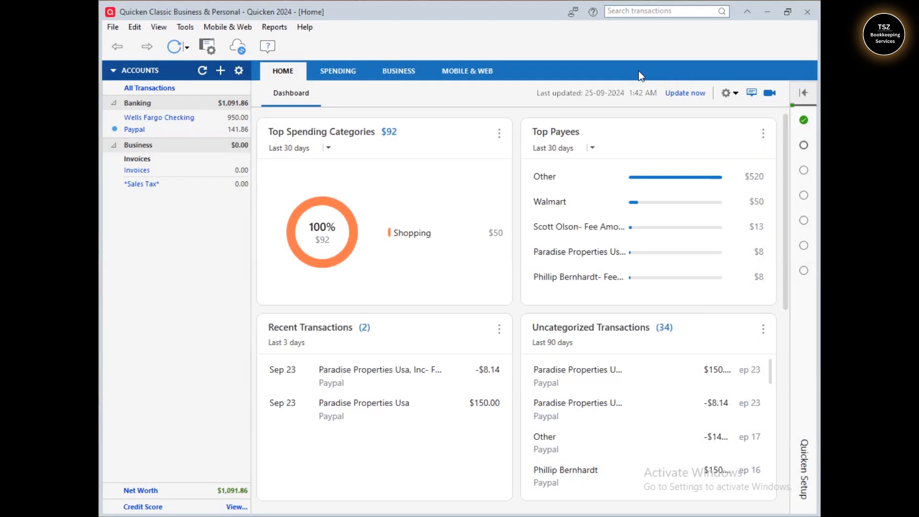
From the Business tab, create invoice 103 for the existing customer so addresses auto-fill
left_click(410, 72)
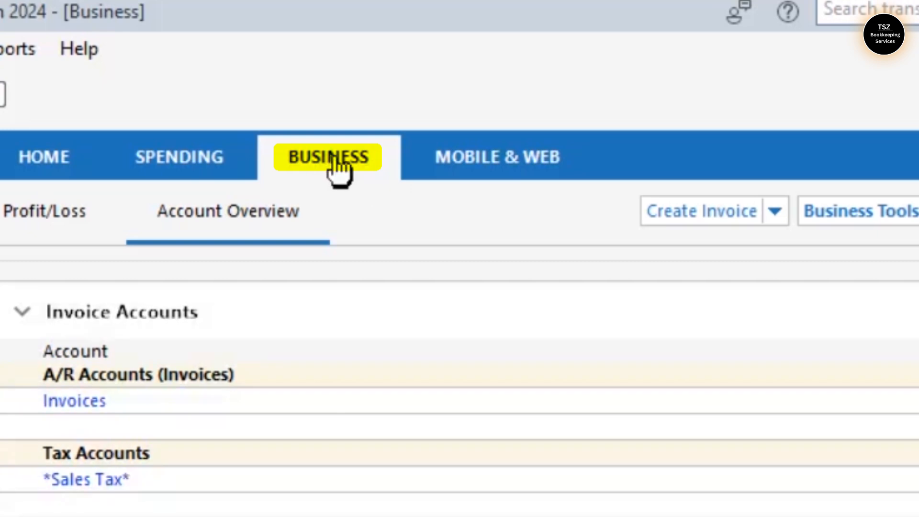
left_click(725, 217)
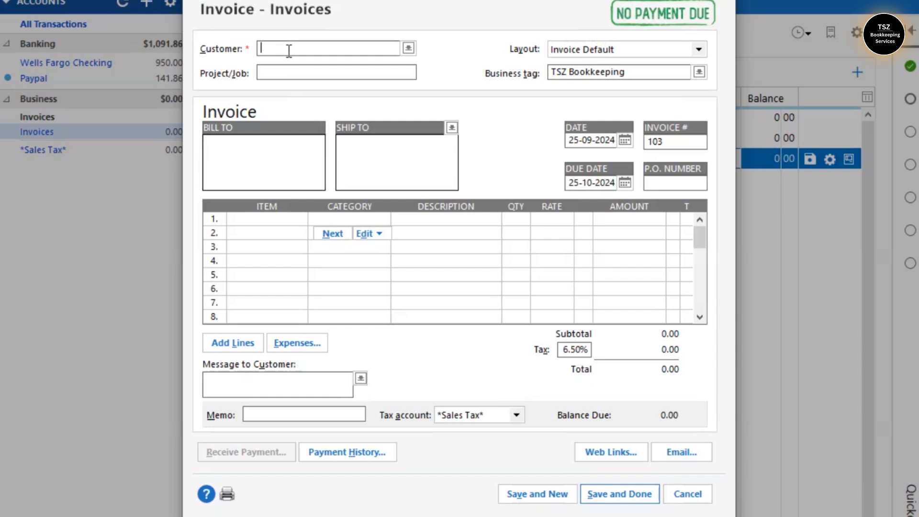
type("Richard")
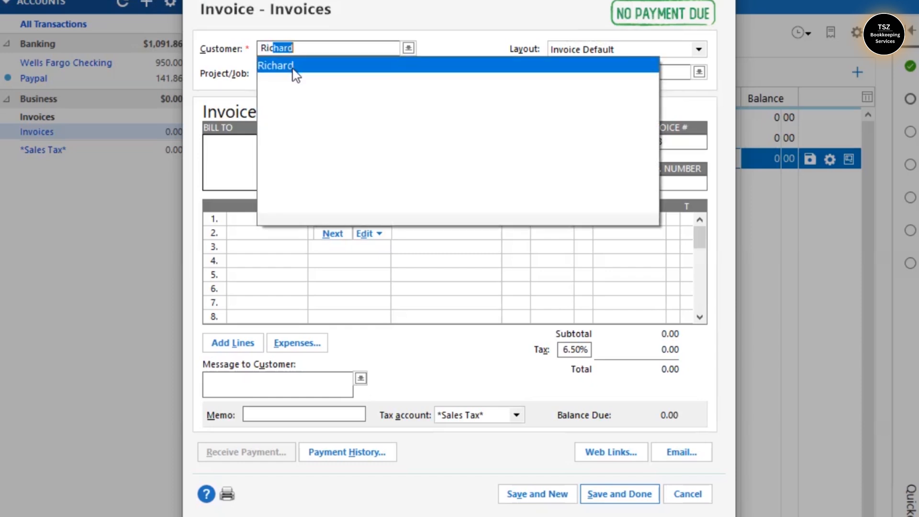
left_click(293, 66)
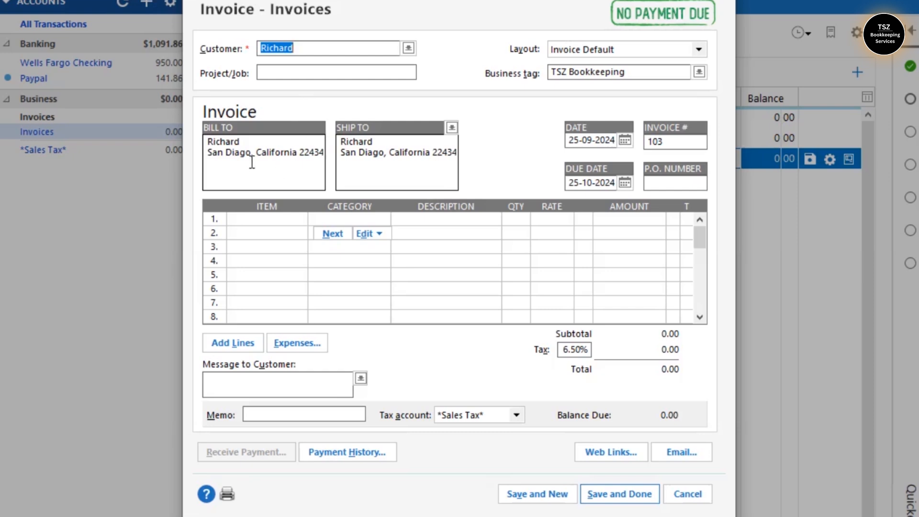
left_click(240, 232)
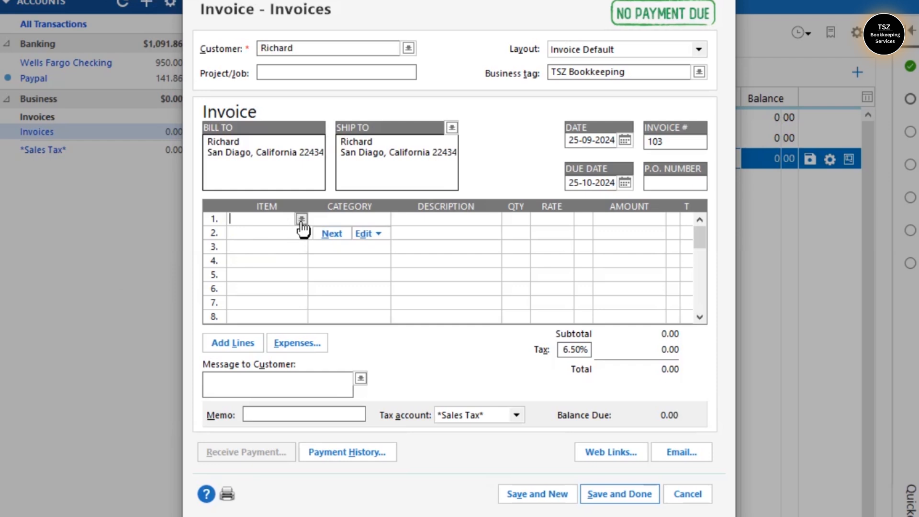
left_click(301, 220)
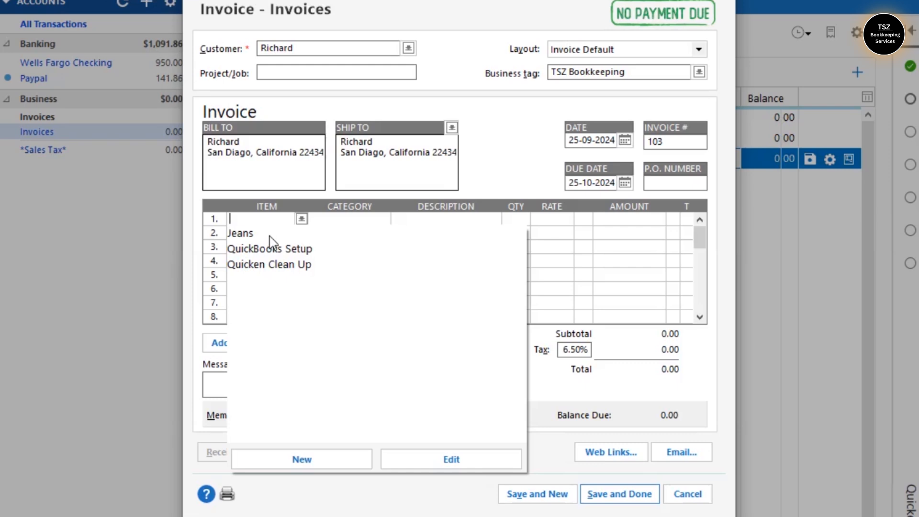
Bill Quicken Clean Up at 100 on invoice line 1
left_click(279, 266)
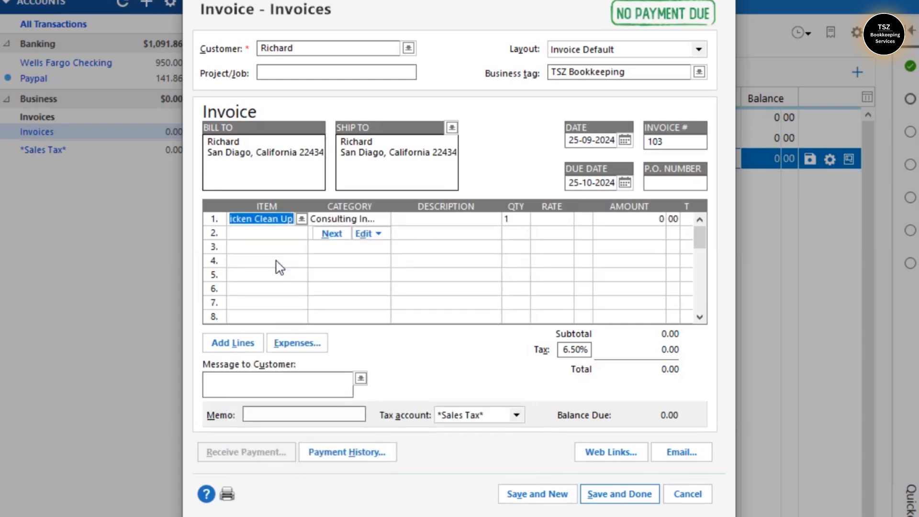
left_click(431, 221)
left_click(585, 220)
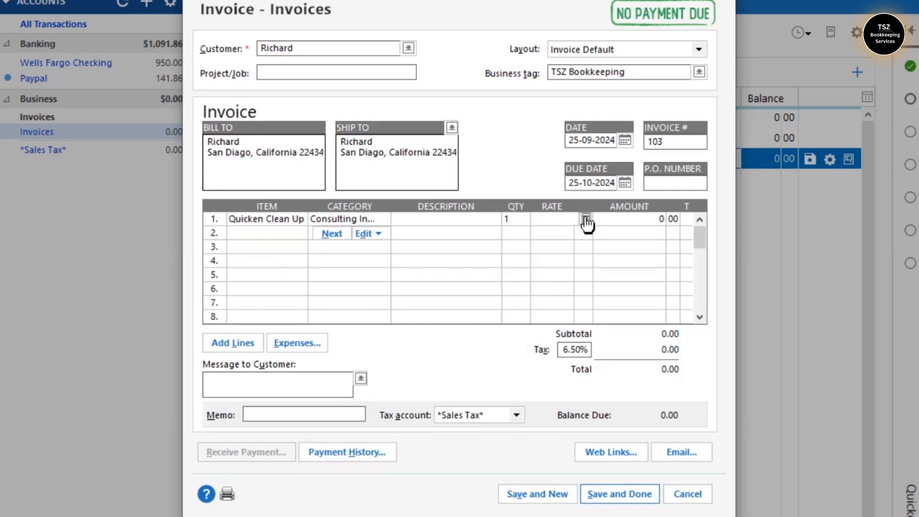
left_click(626, 222)
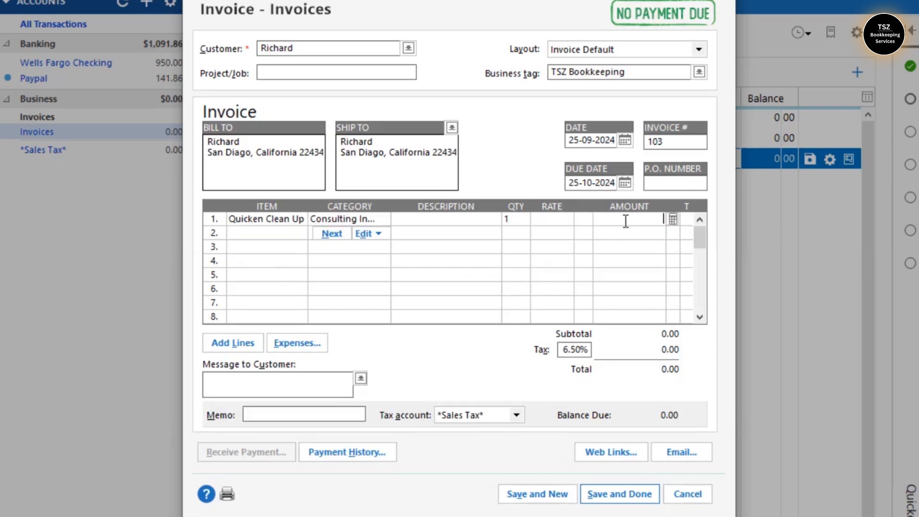
type("100")
left_click(283, 234)
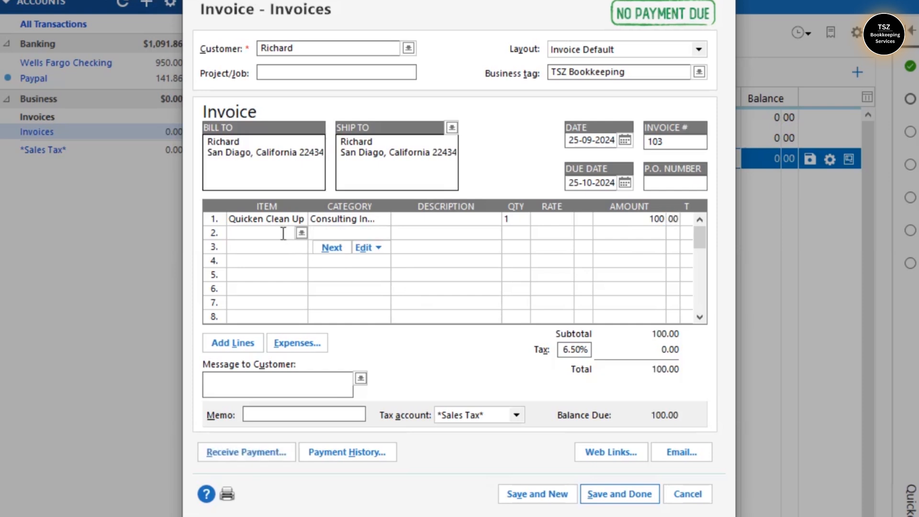
Bill QuickBooks Setup at 150 on line 2
left_click(301, 233)
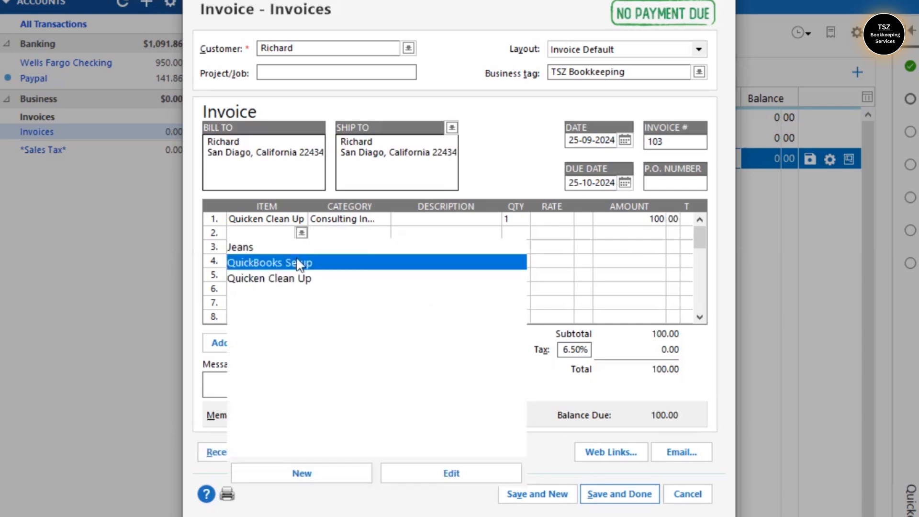
left_click(299, 265)
left_click(645, 232)
type("150")
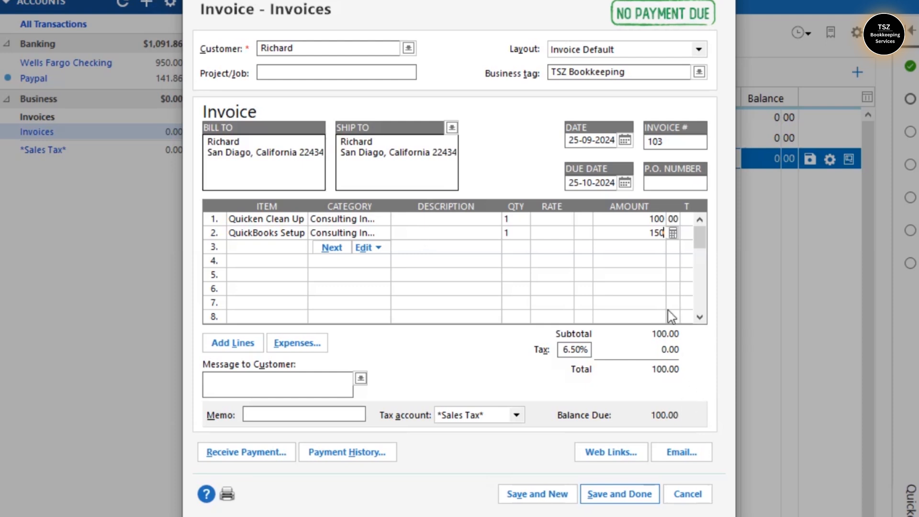
left_click(670, 262)
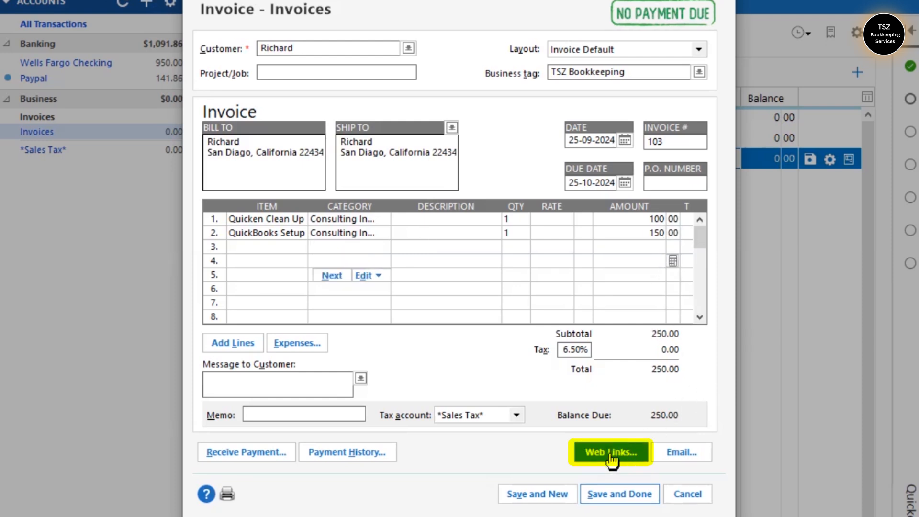
From the invoice's Web Links, launch setup of the PayPal Payment link
left_click(595, 455)
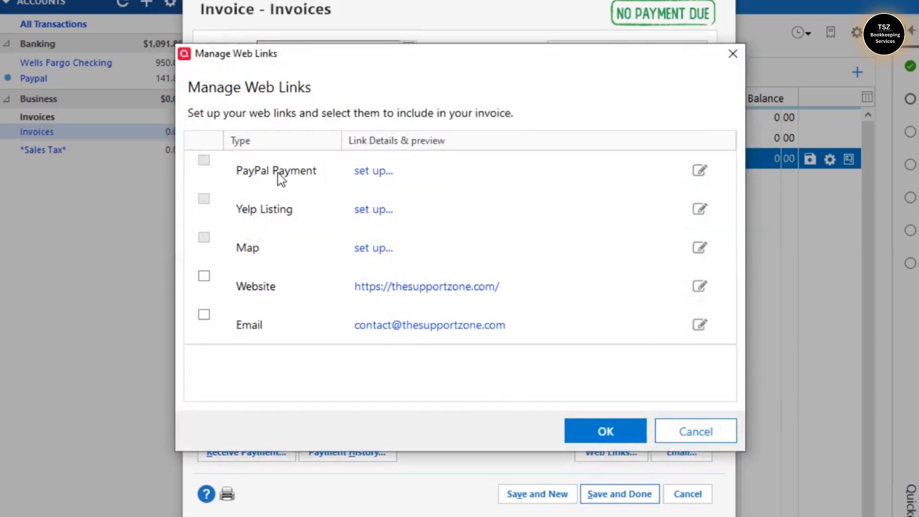
left_click(372, 172)
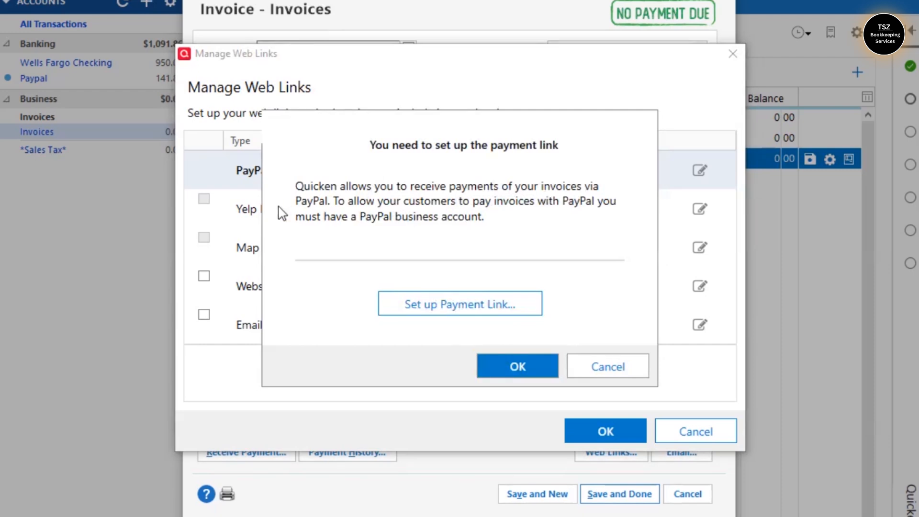
left_click(463, 309)
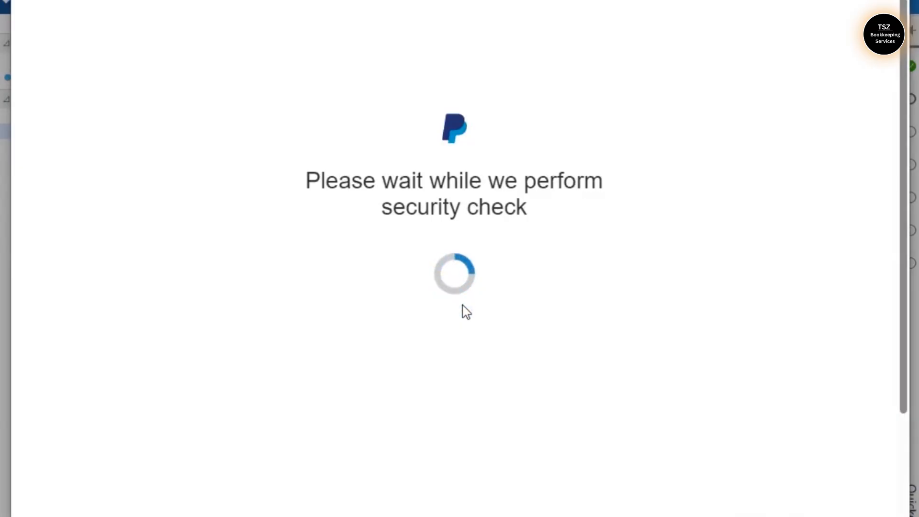
Log in to PayPal with the business account's e-mail address and password
left_click(416, 374)
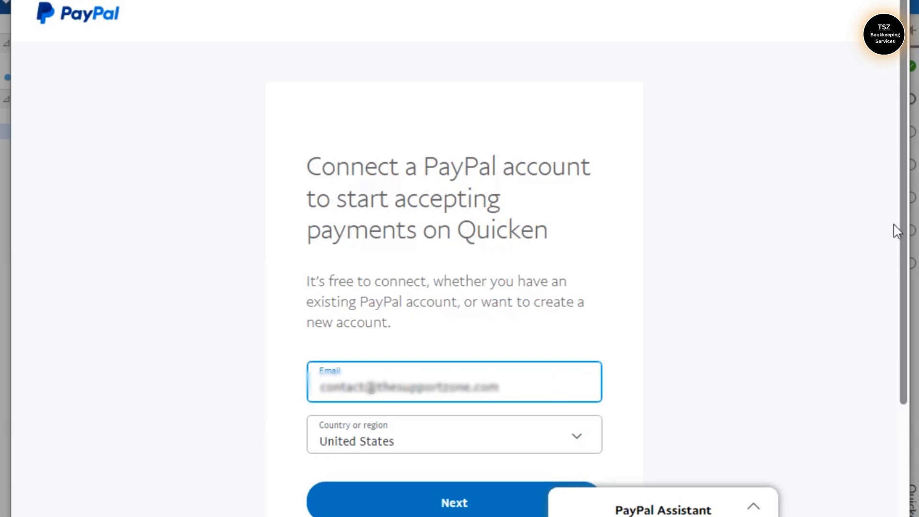
scroll(896, 231, "down", 3)
left_click(467, 373)
left_click(453, 275)
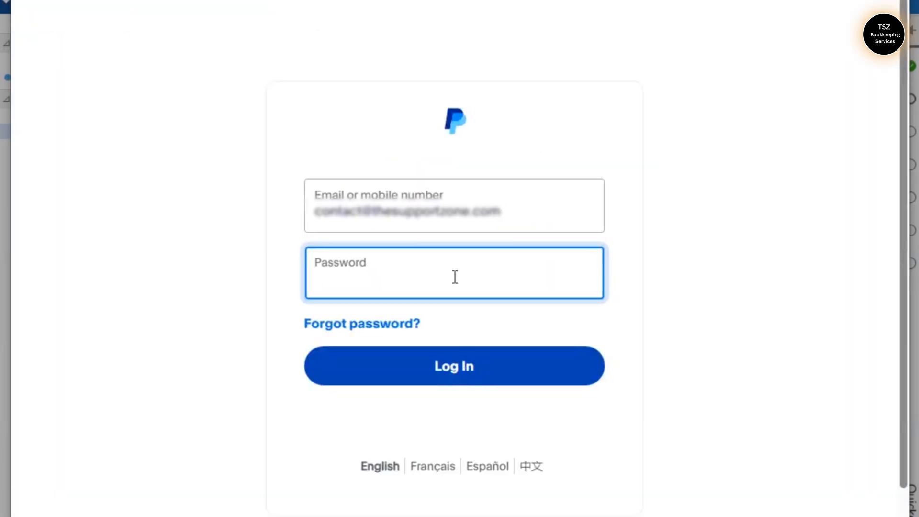
type("••••••••••")
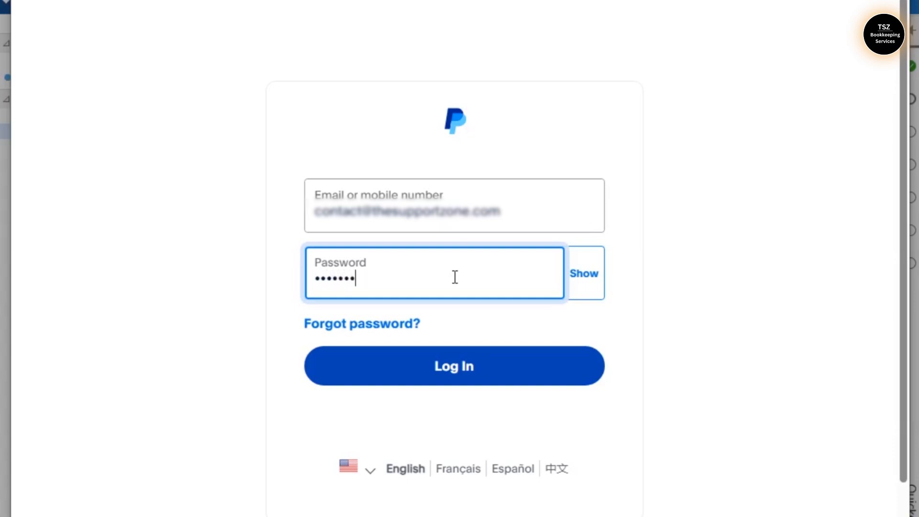
type("••••••")
key("Return")
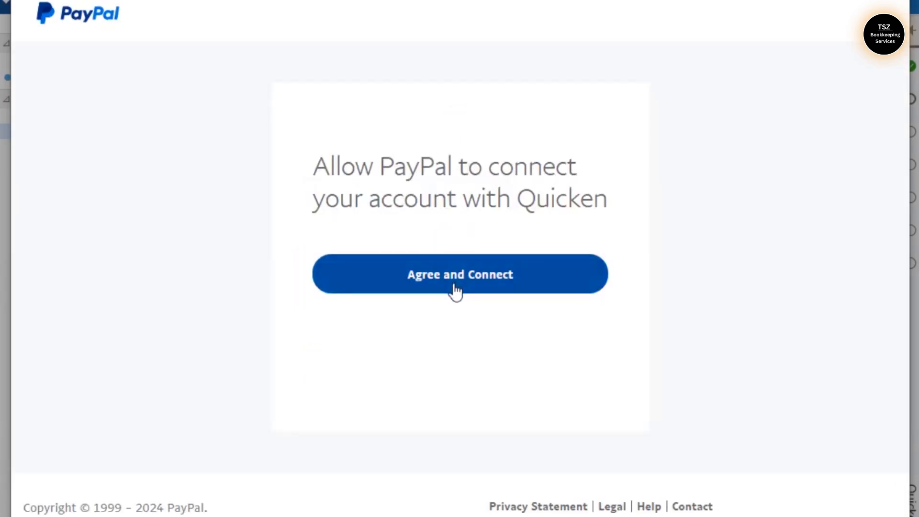
Agree to connect PayPal with Quicken and go back to Quicken
left_click(455, 291)
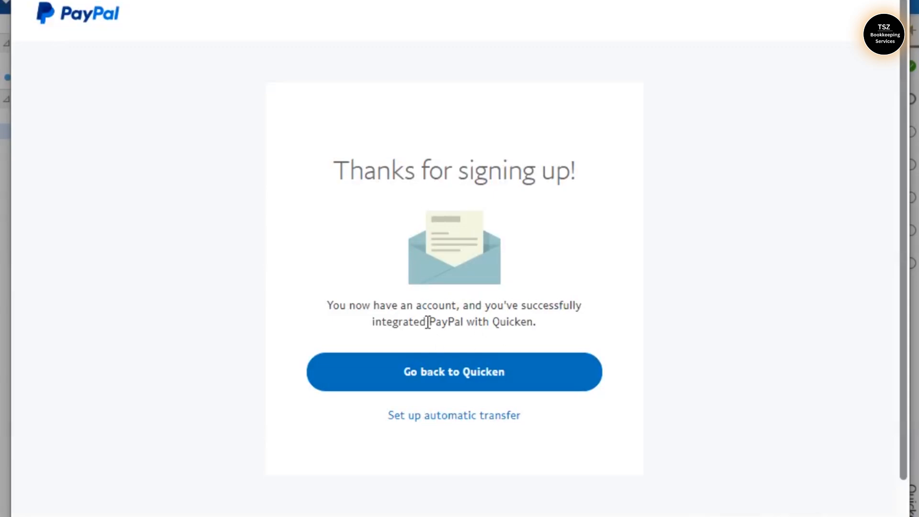
left_click_drag(429, 322, 538, 321)
left_click(458, 373)
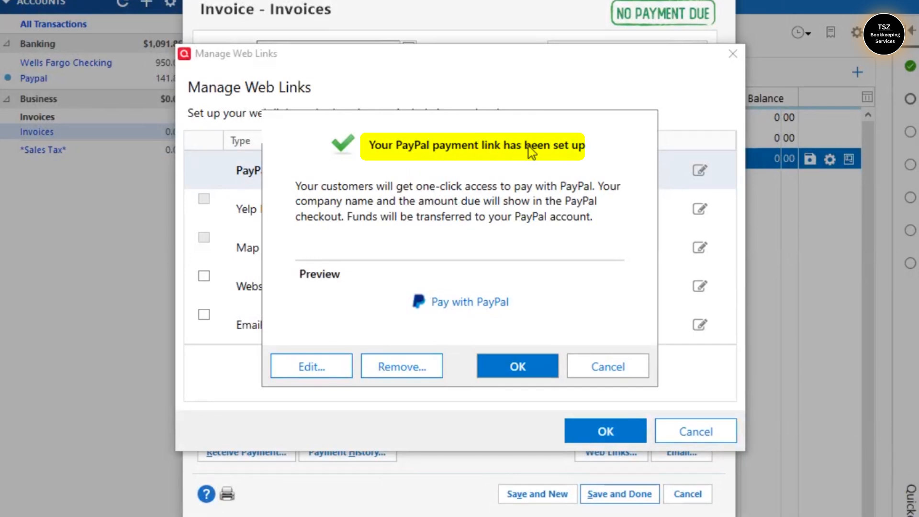
Acknowledge the PayPal link confirmation and start setting up the Yelp Listing link
left_click(518, 366)
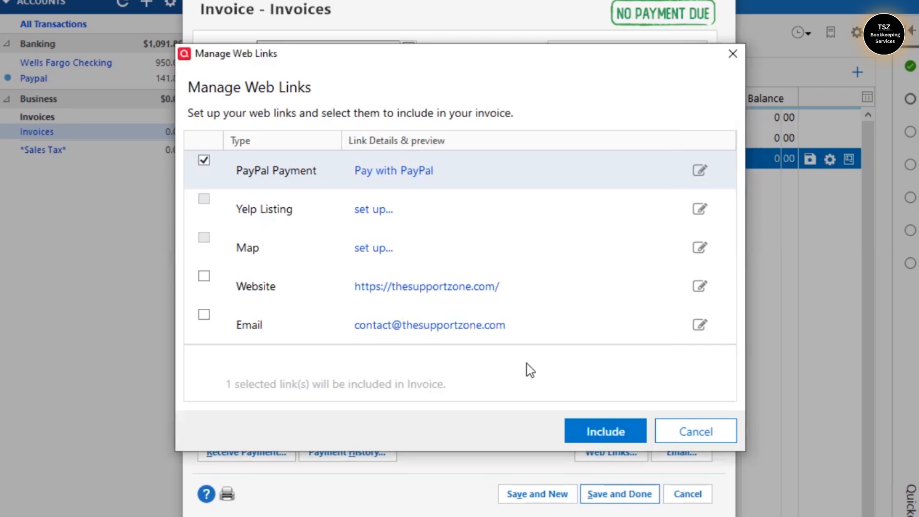
left_click(208, 207)
left_click(374, 211)
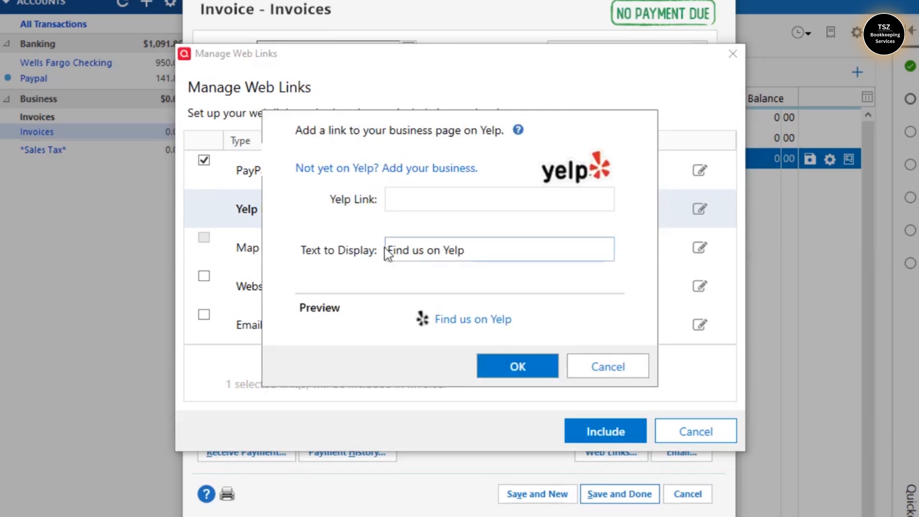
Copy the business's Yelp URL from Notepad into the Yelp Link field
key("alt+Tab")
left_click(328, 62)
left_click(214, 54)
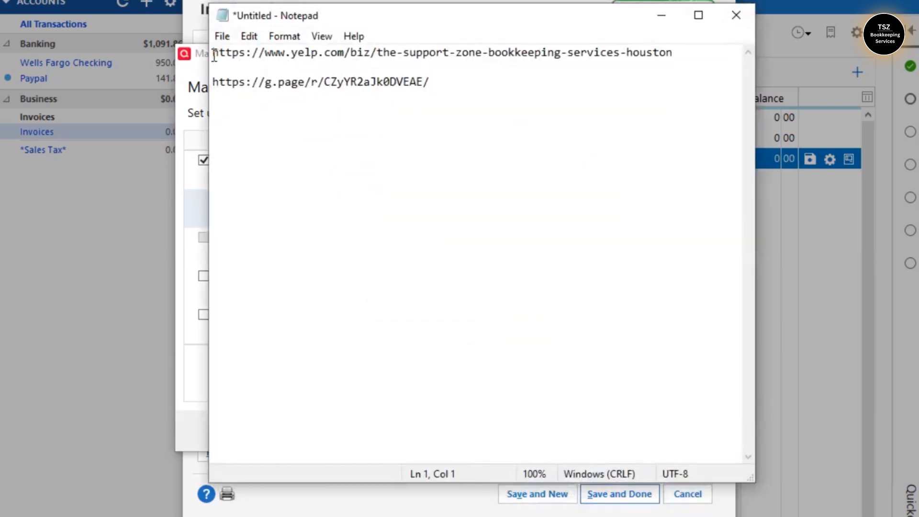
key("shift+End")
left_click(662, 15)
left_click(423, 207)
type("https://www.yelp.com/biz/tsz-support-zone-bookkeeping-services-houston")
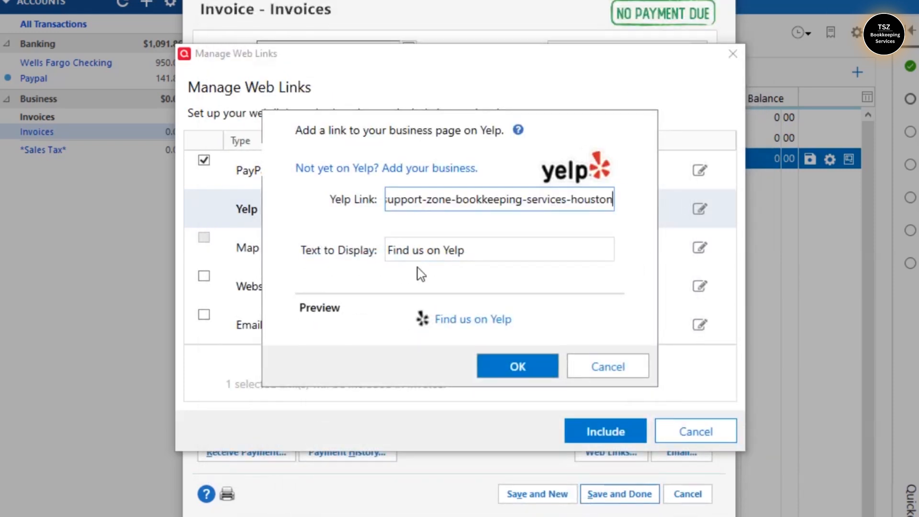
Change the display text to 'Review us on Yelp' and save the Yelp link
left_click(418, 250)
double_click(418, 250)
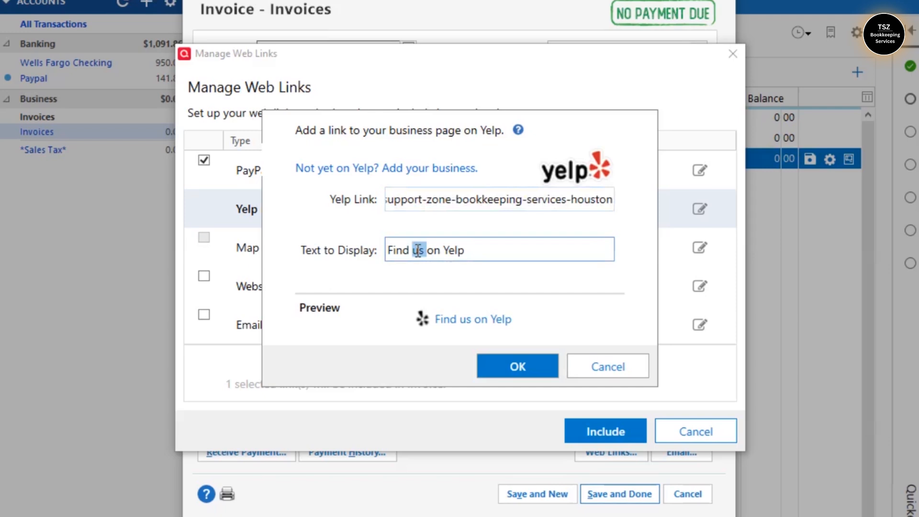
left_click(485, 252)
key("BackSpace")
key("BackSpace")
key("BackSpace")
key("BackSpace")
key("BackSpace")
key("BackSpace")
key("BackSpace")
key("BackSpace")
key("BackSpace")
key("BackSpace")
key("BackSpace")
key("BackSpace")
key("BackSpace")
key("BackSpace")
key("BackSpace")
type("Review us on Yelp")
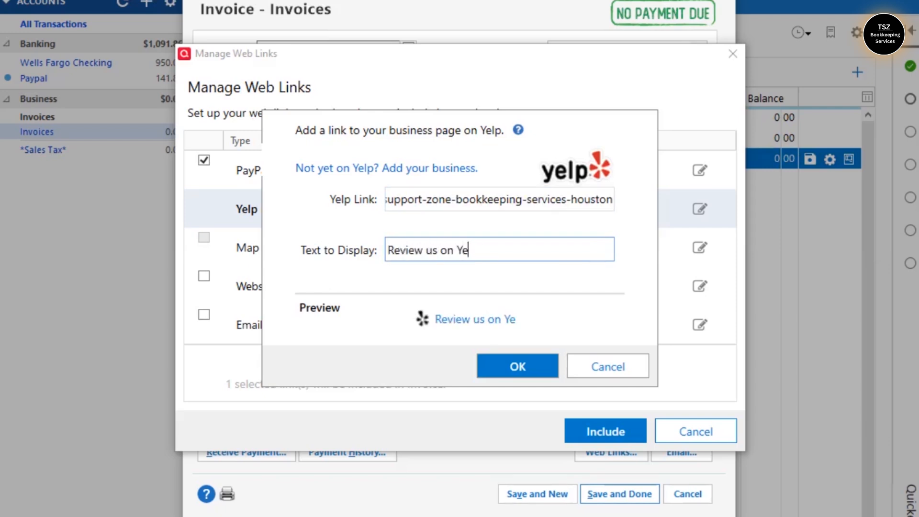
left_click(509, 372)
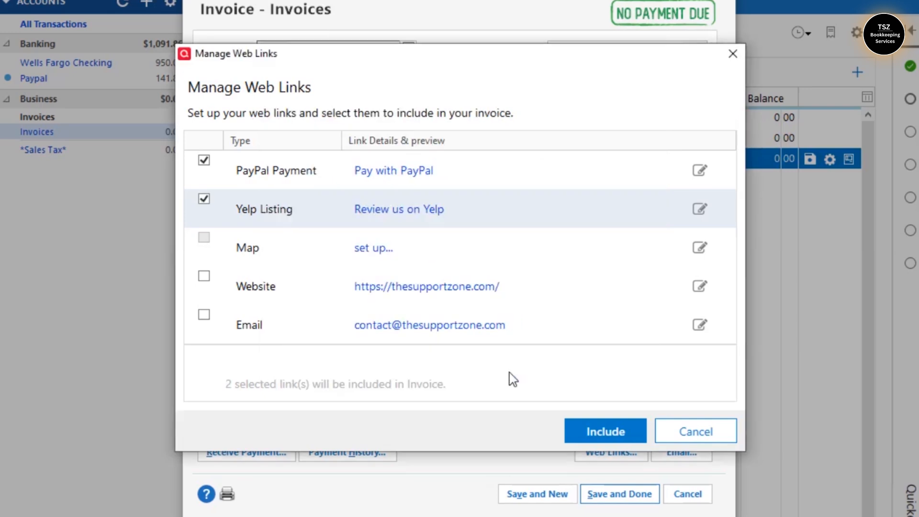
Check and confirm the Website and Email links, then include all four links on invoice 103
left_click(204, 276)
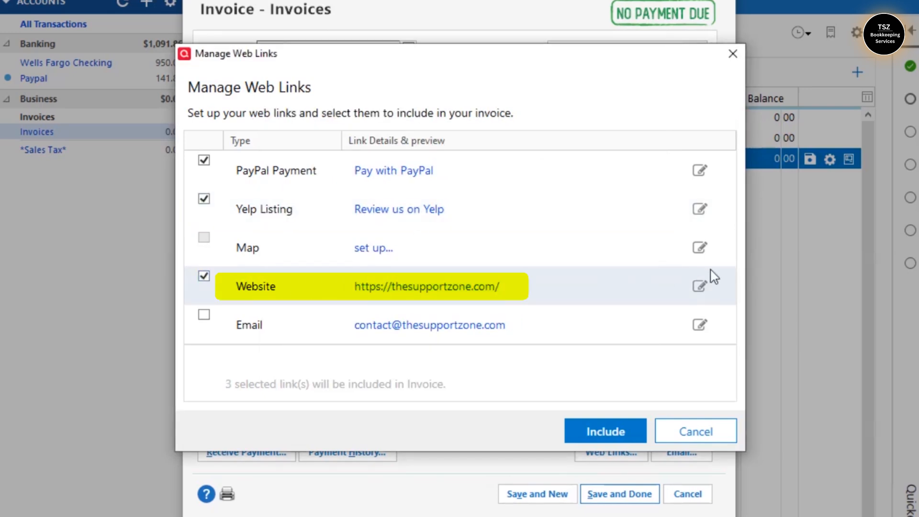
left_click(700, 287)
left_click(498, 374)
left_click(204, 315)
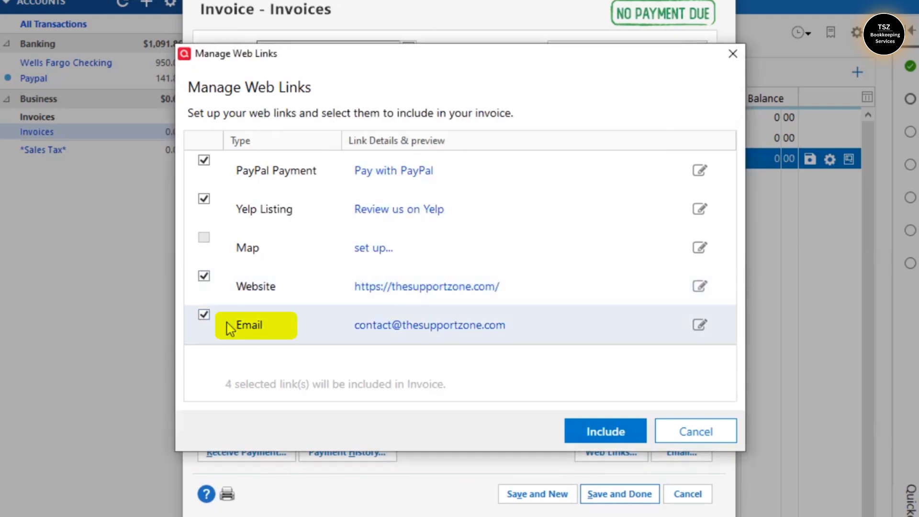
left_click(700, 324)
left_click(517, 367)
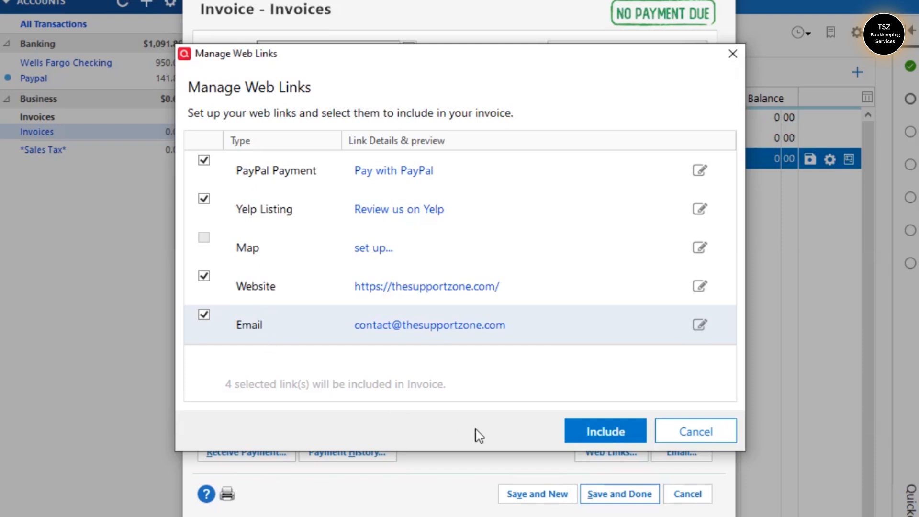
left_click(594, 436)
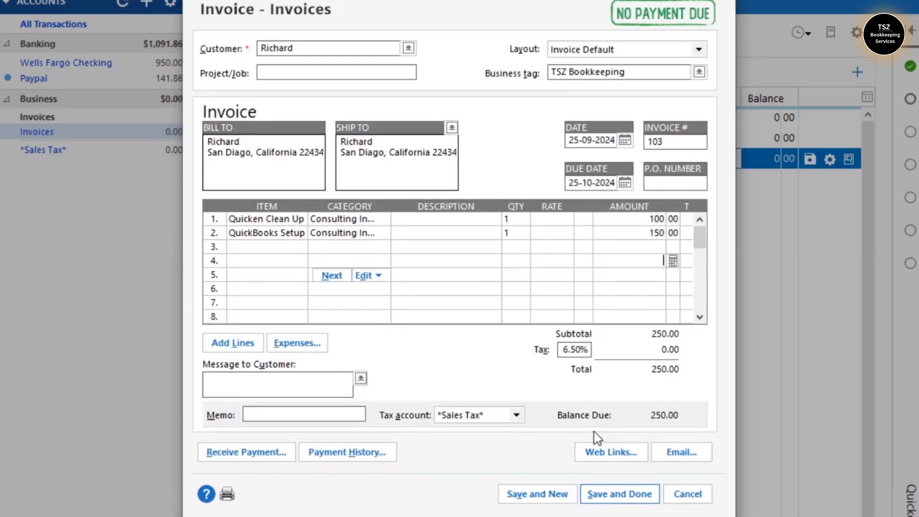
Preview the invoice 103 email's links, send it, and close the sent confirmation
left_click(675, 453)
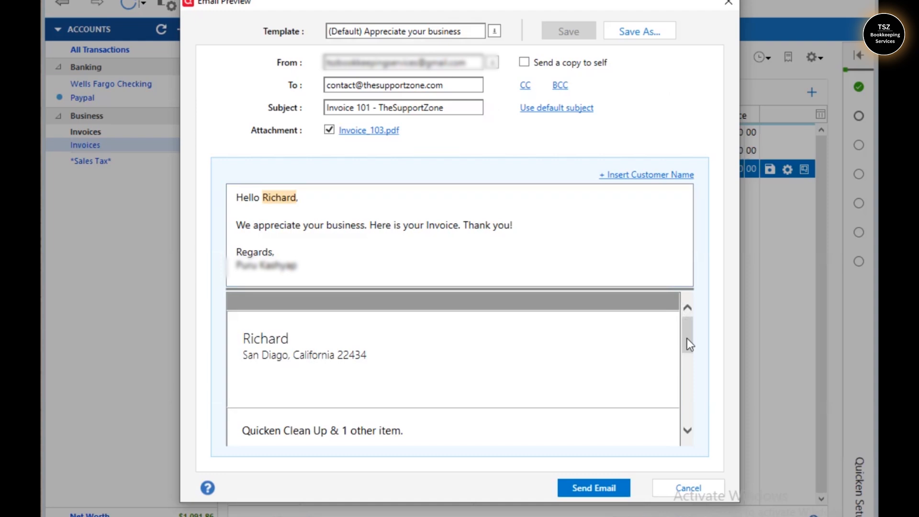
left_click_drag(689, 326, 692, 383)
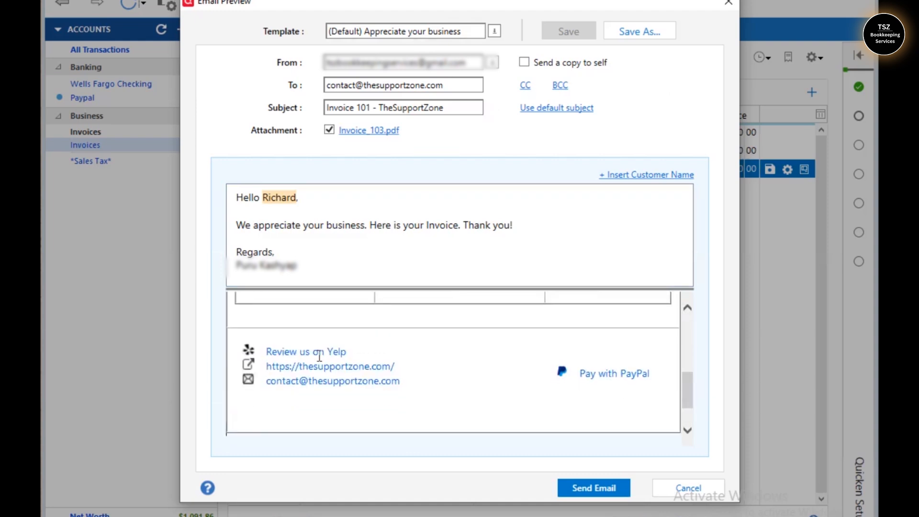
left_click(581, 491)
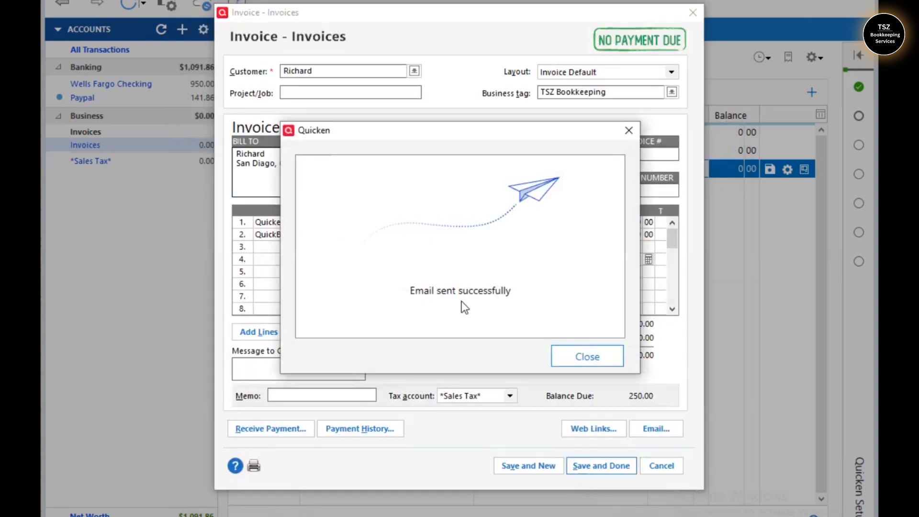
left_click(588, 356)
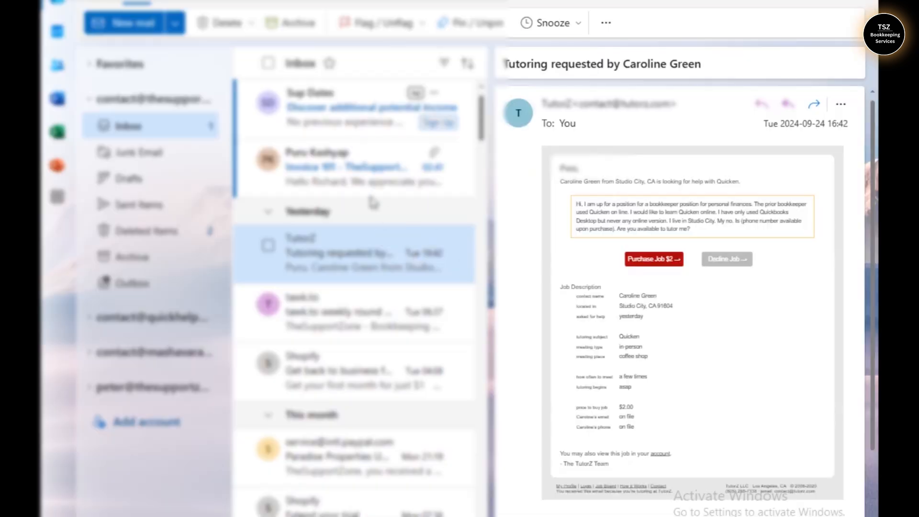
Open the invoice email in Outlook and scroll to its 250.00 amount and Pay with PayPal link
left_click(349, 182)
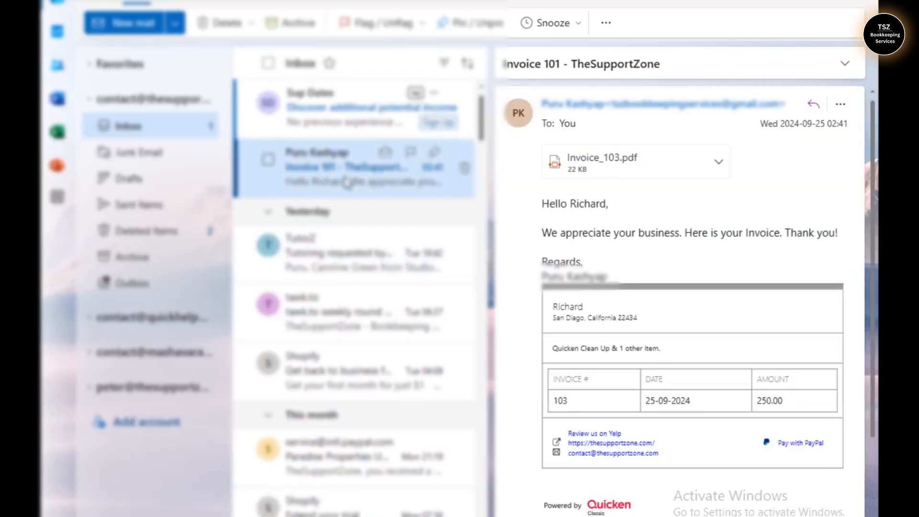
scroll(871, 175, "down", 3)
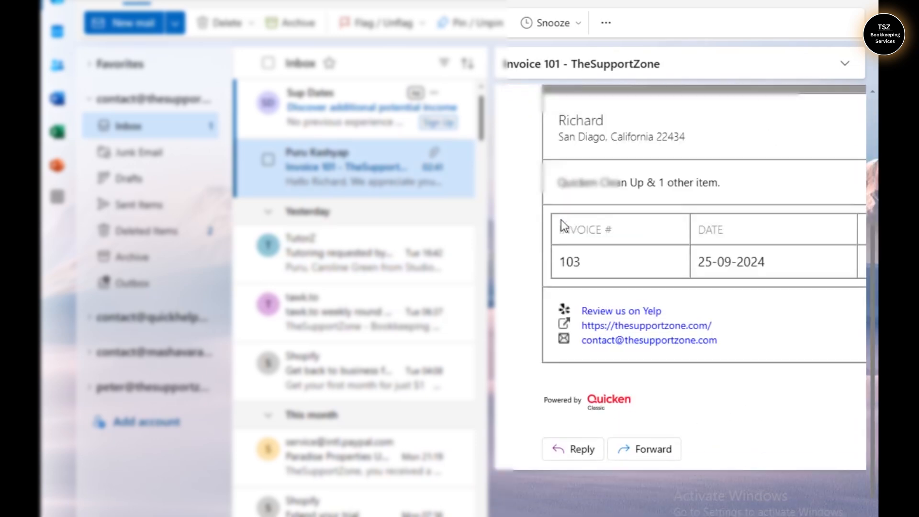
left_click_drag(618, 515, 735, 514)
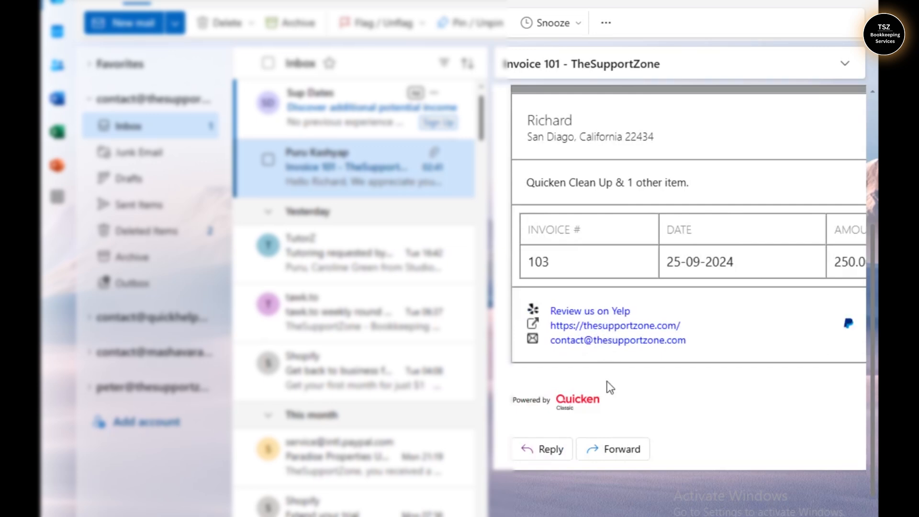
scroll(751, 340, "right", 3)
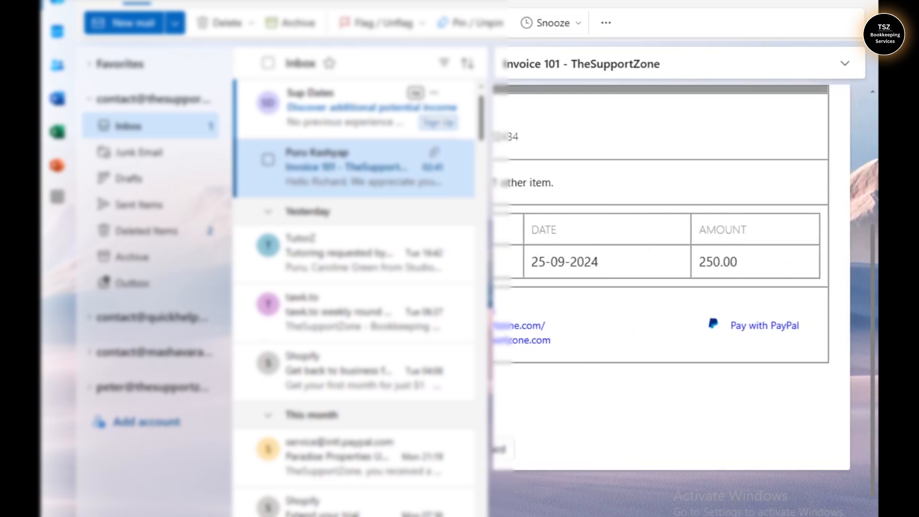
Follow the Pay with PayPal link and choose to pay by debit or credit card
left_click(750, 335)
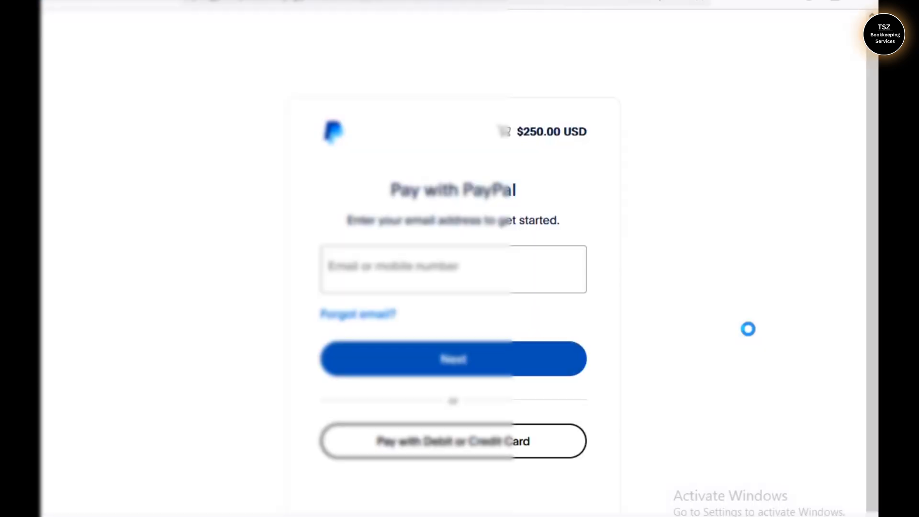
left_click(521, 279)
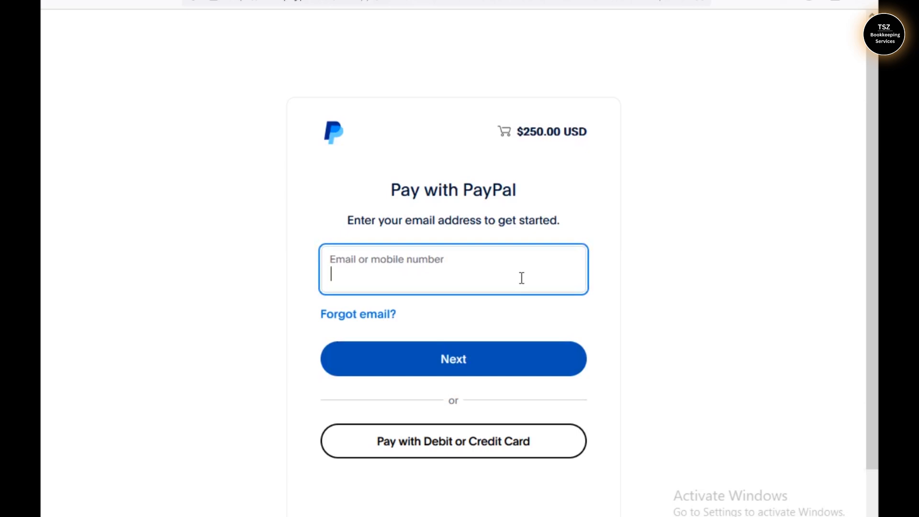
left_click_drag(875, 274, 876, 340)
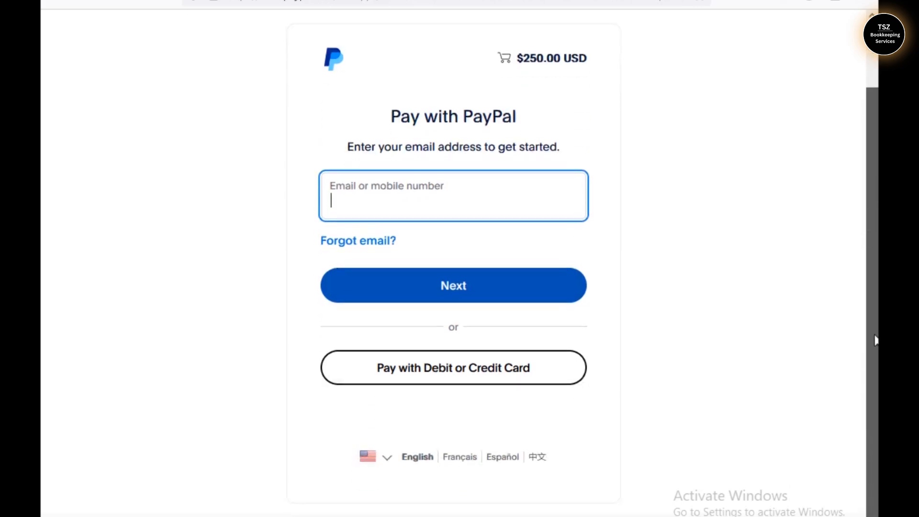
left_click(453, 376)
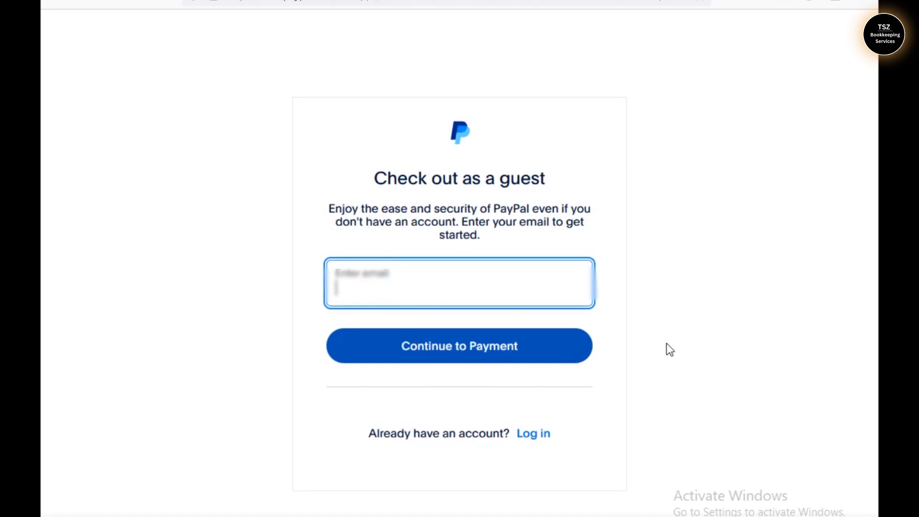
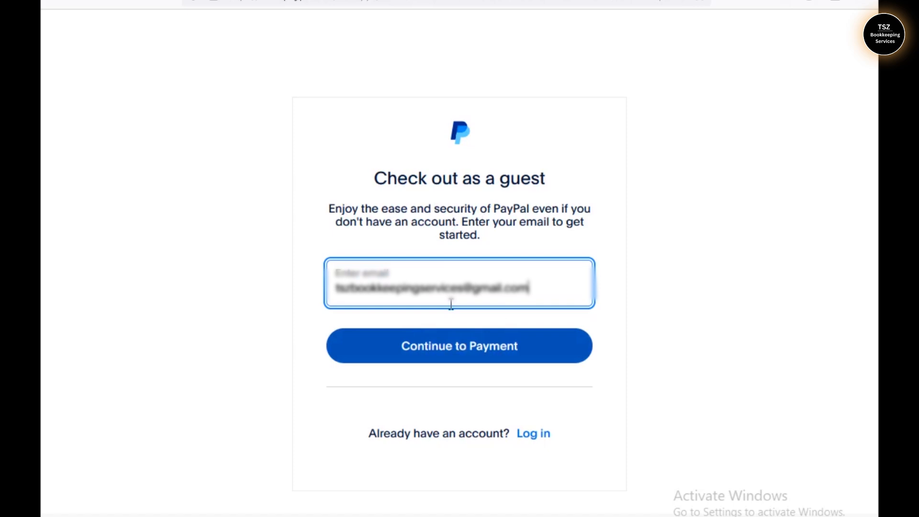
Enter an e-mail address, continue as guest, and scroll to the billing address fields
left_click(451, 341)
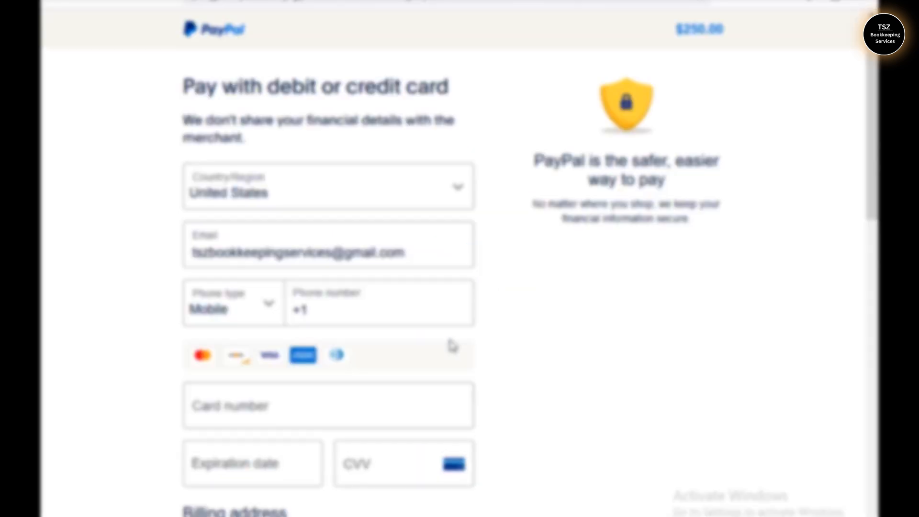
left_click_drag(873, 178, 859, 72)
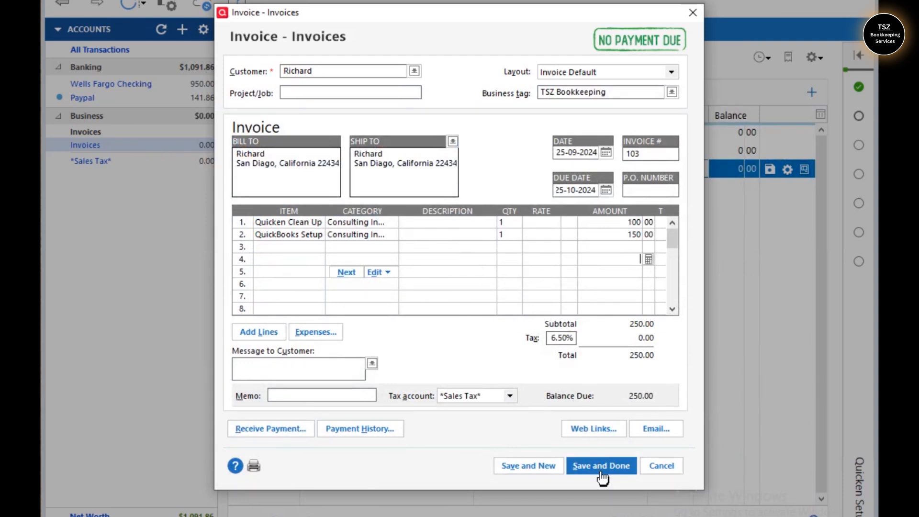
Save the customer's 250.00 invoice to the Invoices register and view it as unpaid in the Business overview
left_click(601, 466)
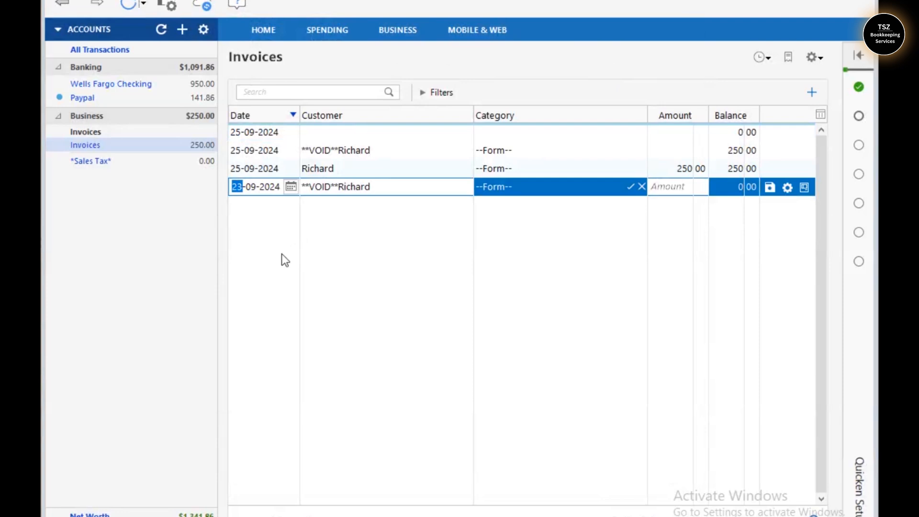
left_click(329, 169)
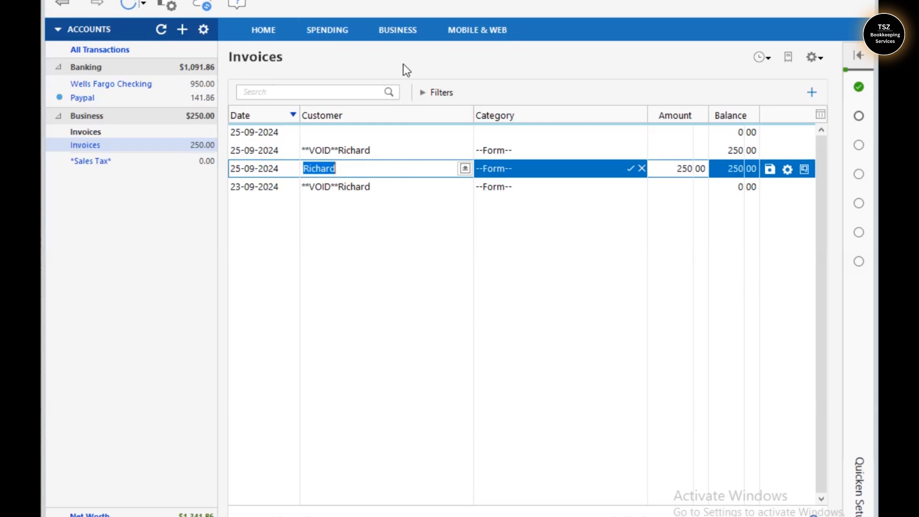
left_click(397, 29)
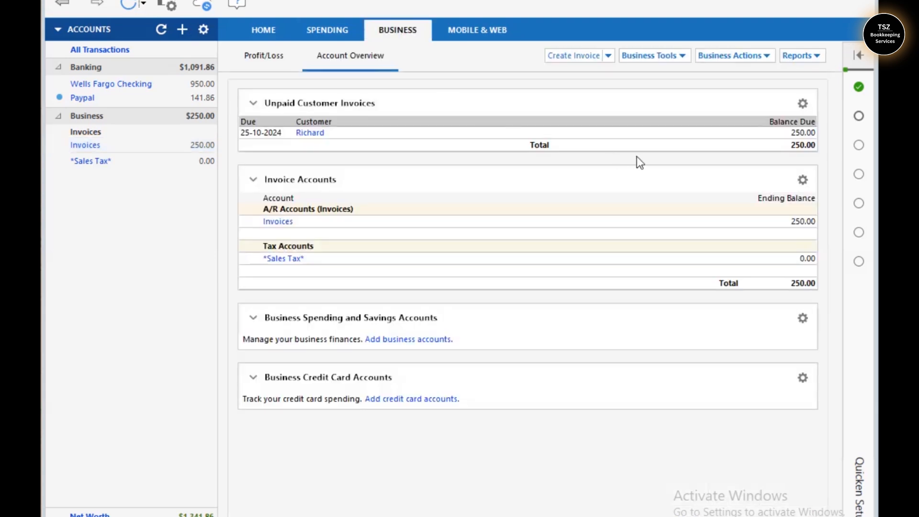
left_click(683, 64)
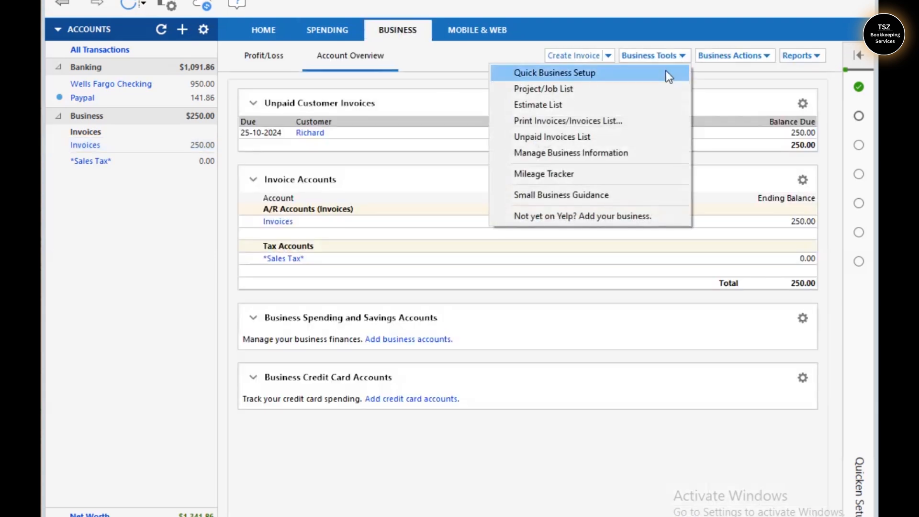
left_click(578, 137)
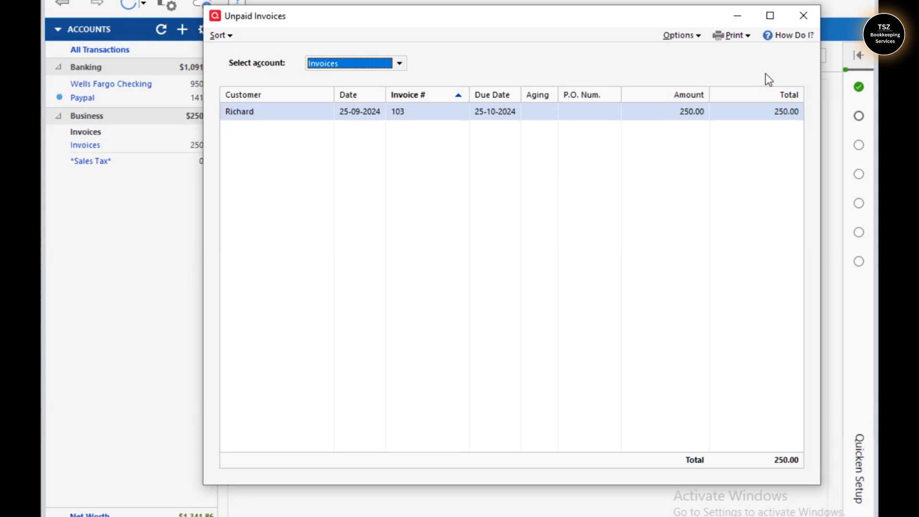
left_click(803, 17)
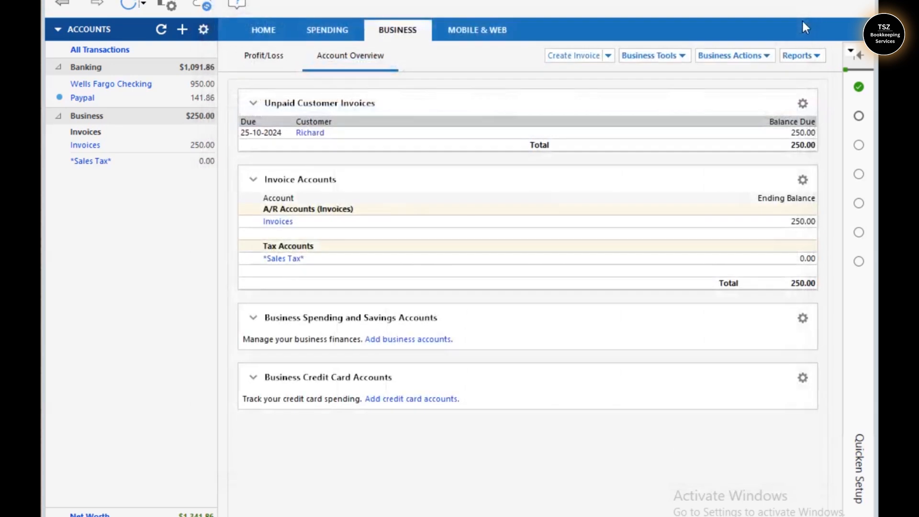
left_click(680, 56)
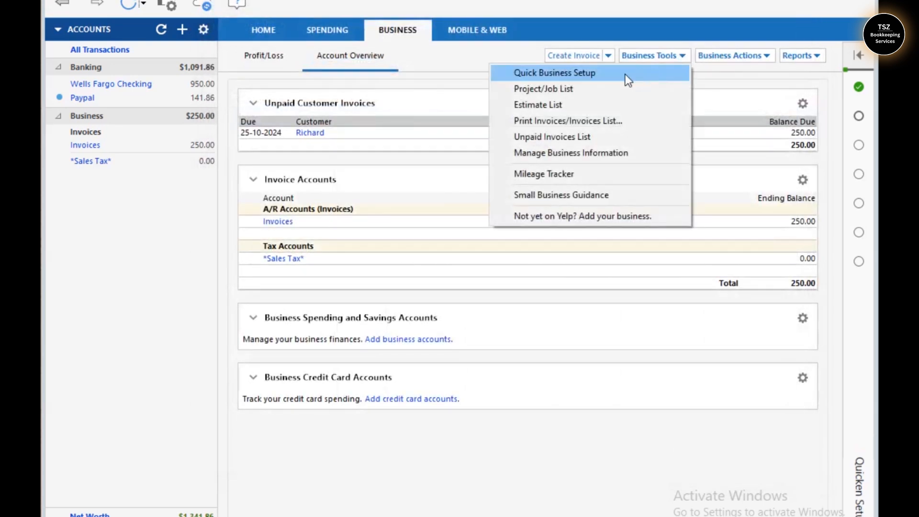
left_click(616, 137)
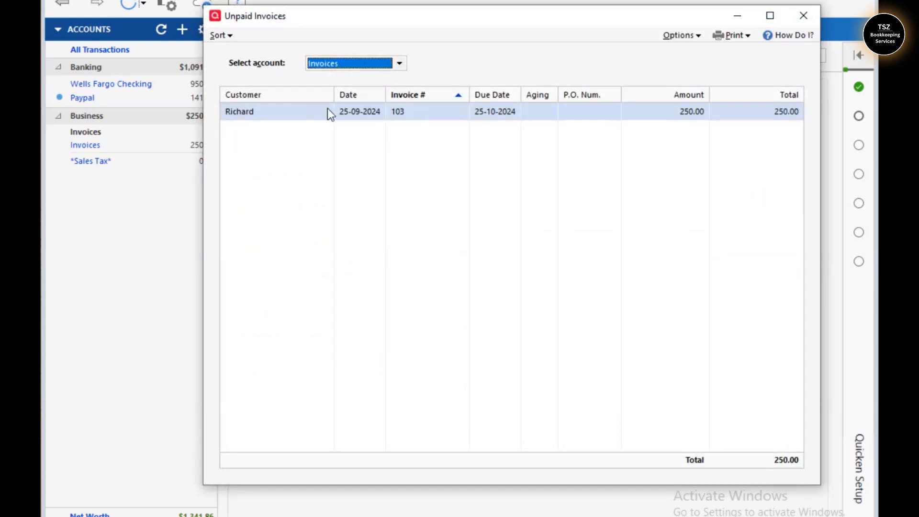
left_click(805, 15)
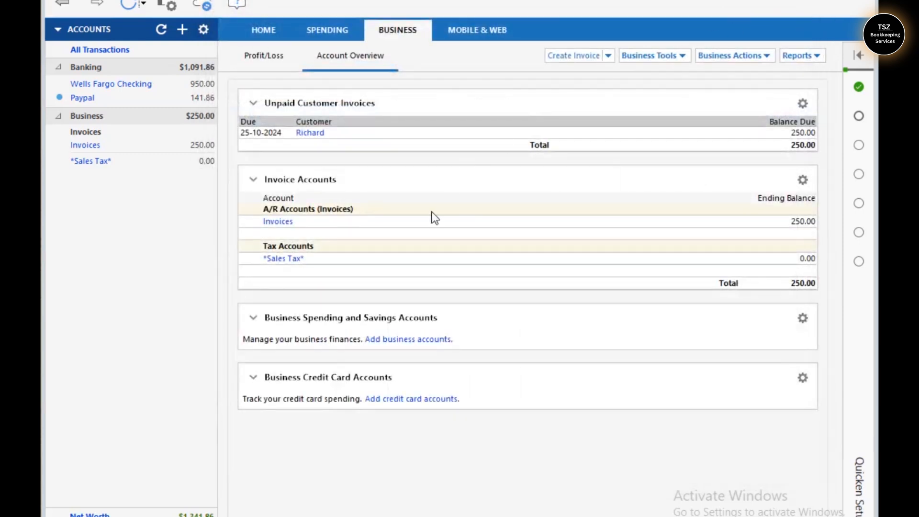
Void the customer's 250.00 invoice 103 in the Invoices register and save the voided entry
left_click(91, 146)
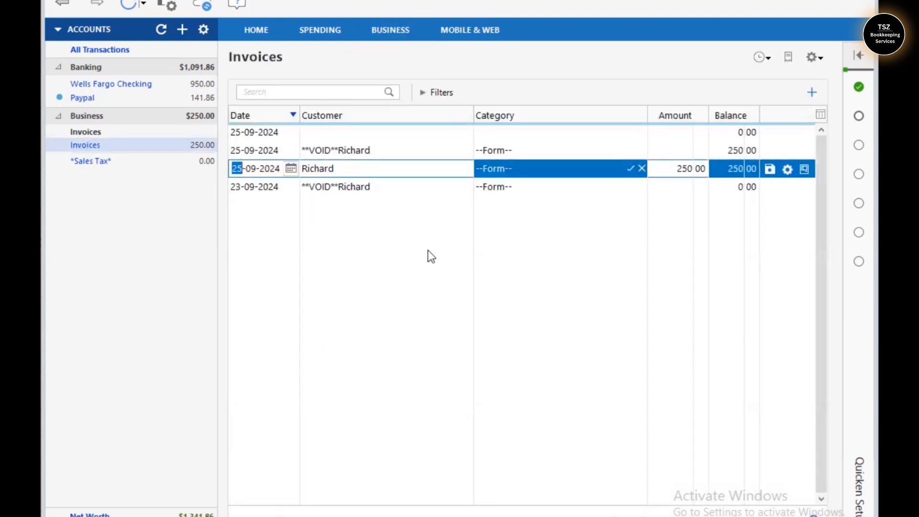
right_click(406, 170)
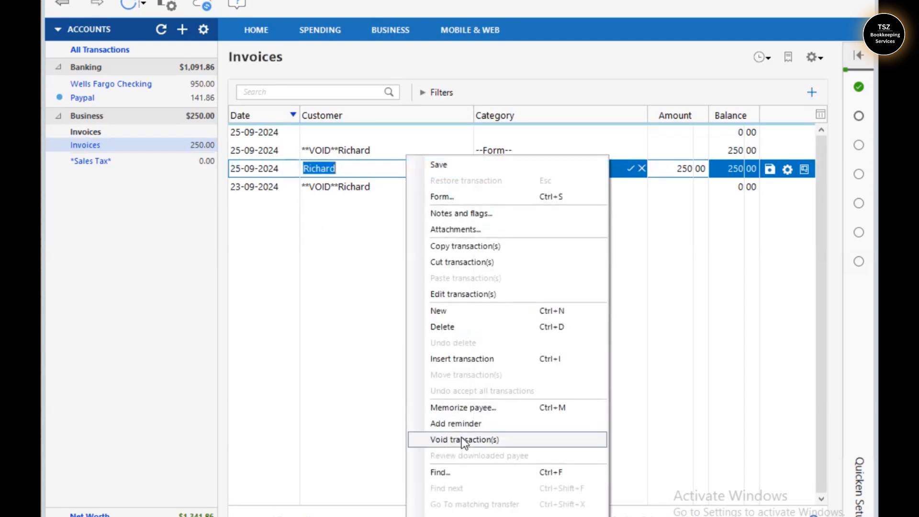
left_click(462, 438)
left_click(440, 280)
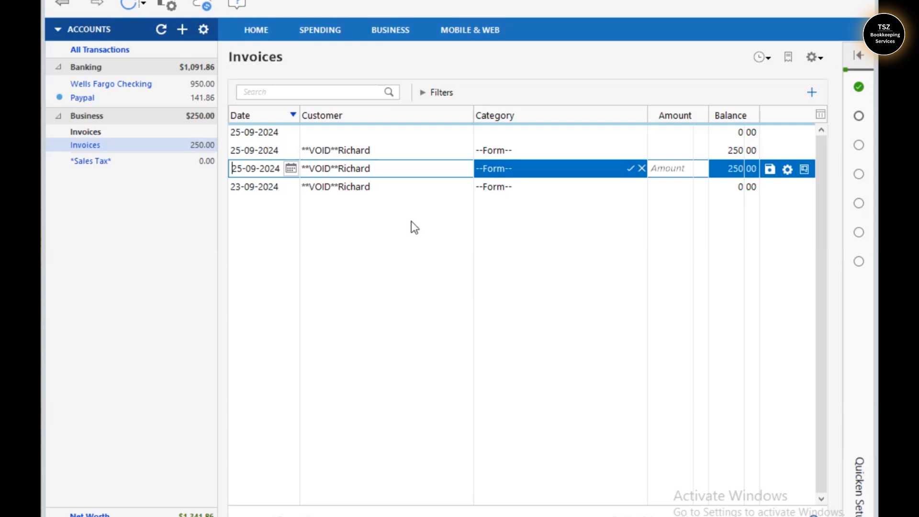
left_click(394, 45)
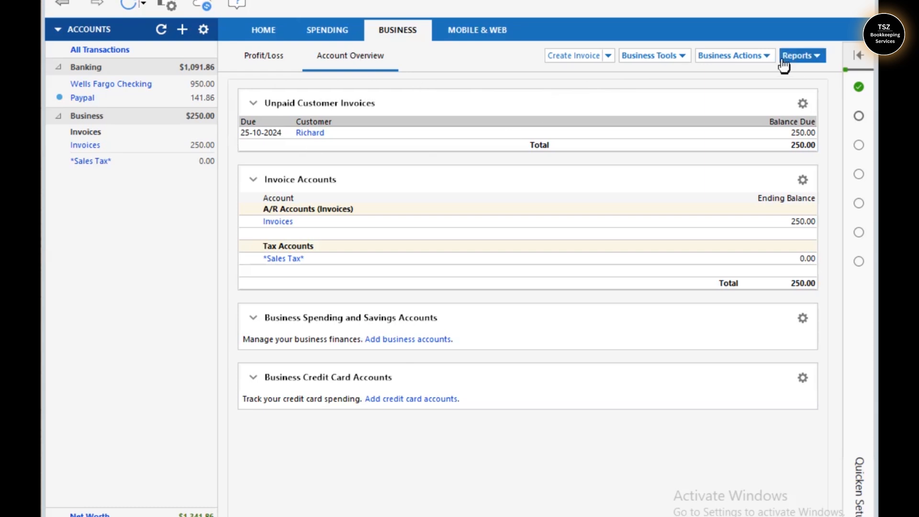
left_click(106, 146)
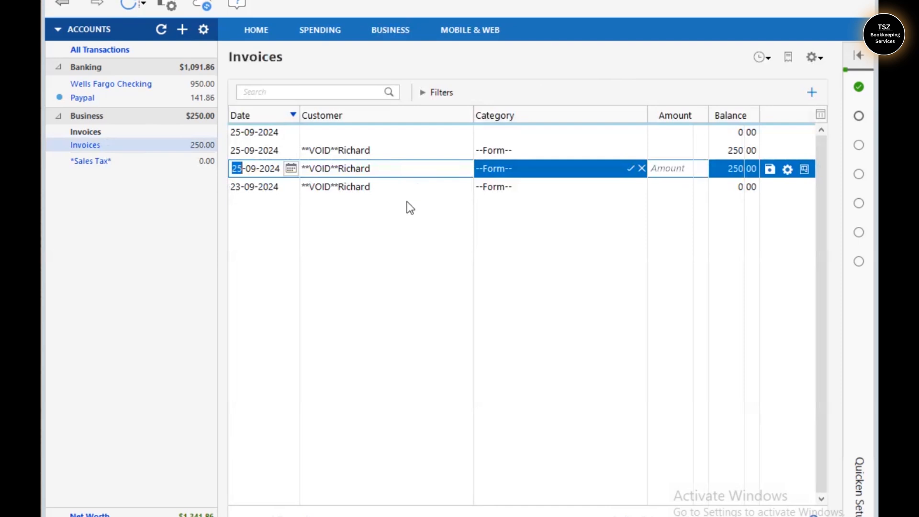
left_click(770, 171)
Confirm the Business Tools Unpaid Invoices List is empty, then close it
left_click(405, 35)
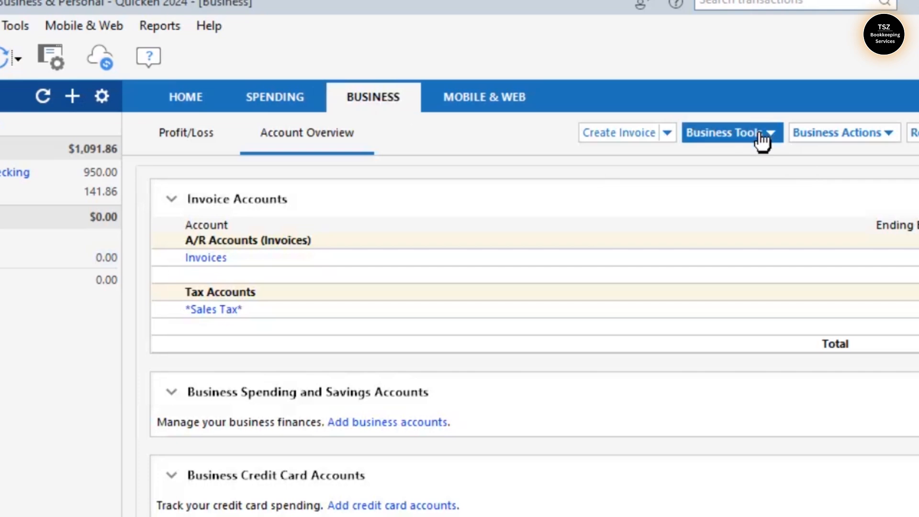
left_click(761, 138)
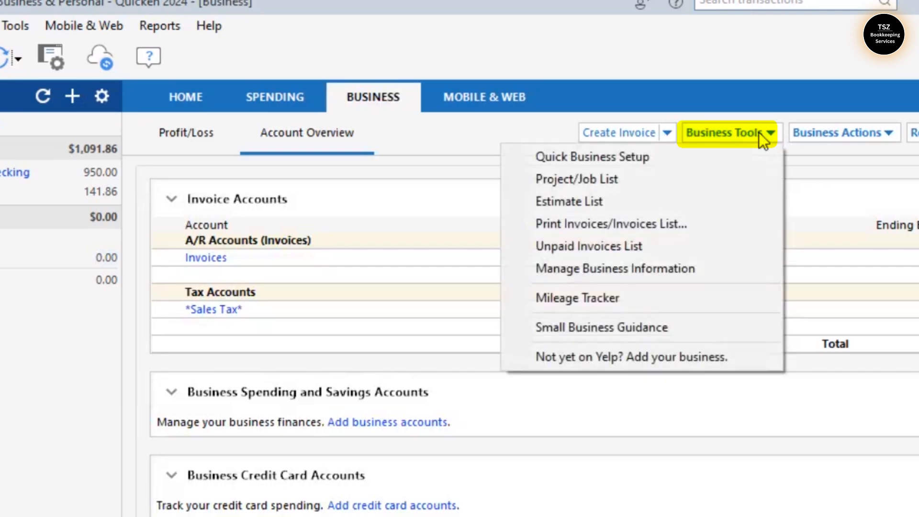
left_click(670, 252)
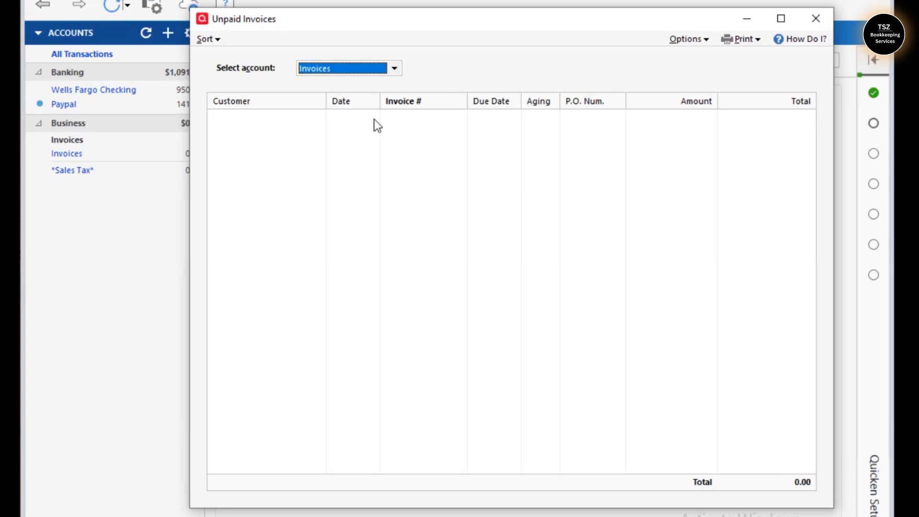
left_click(816, 18)
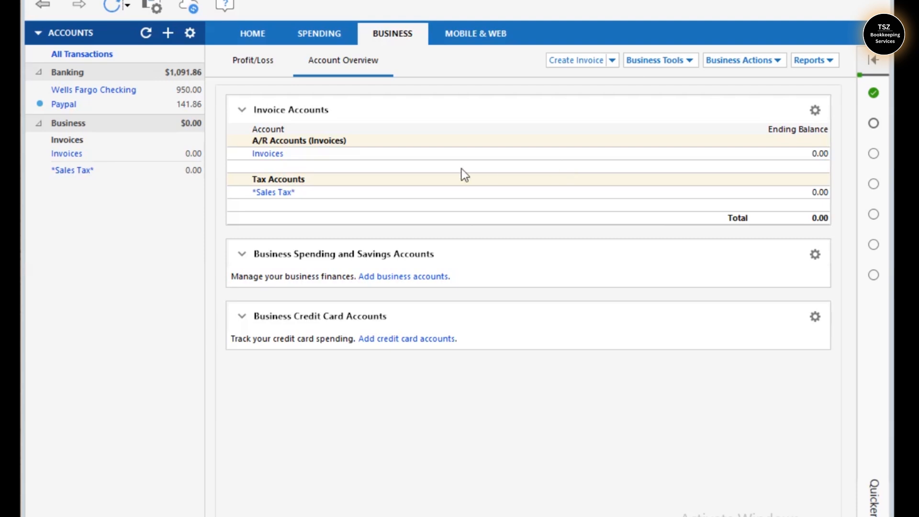
Reload the Business overview and check the Invoices register shows invoice 103 voided at 0.00
left_click(266, 39)
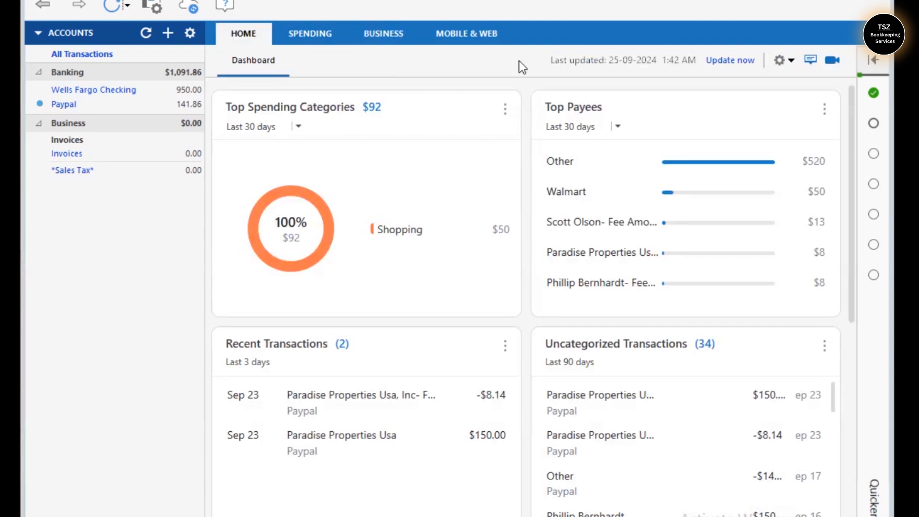
left_click(391, 33)
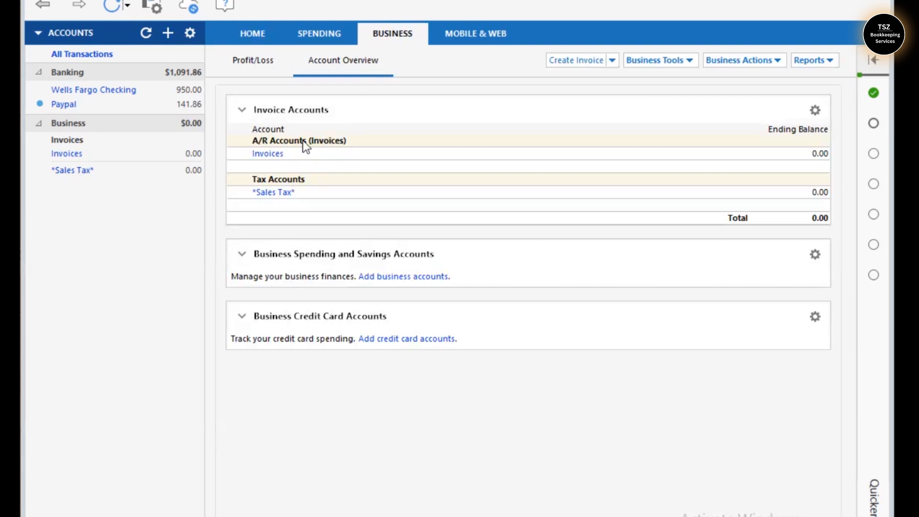
left_click(69, 154)
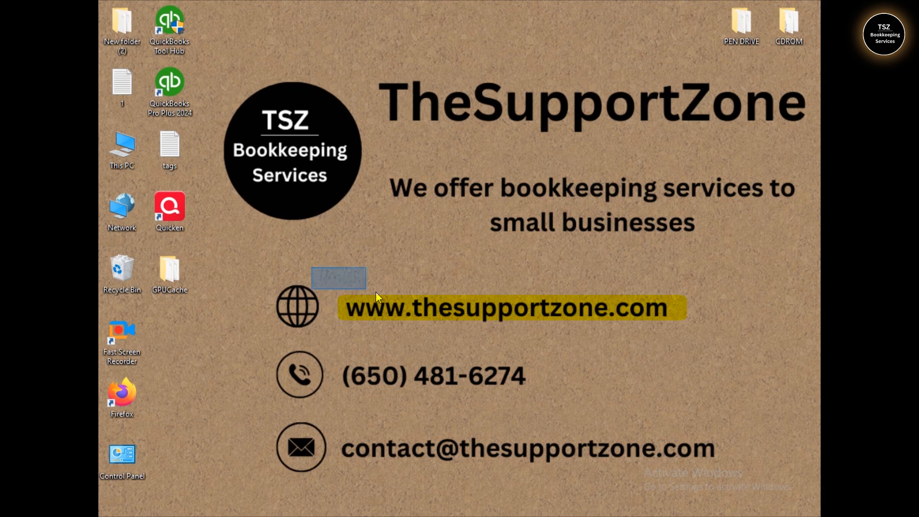
left_click_drag(251, 342, 541, 403)
left_click_drag(251, 412, 740, 478)
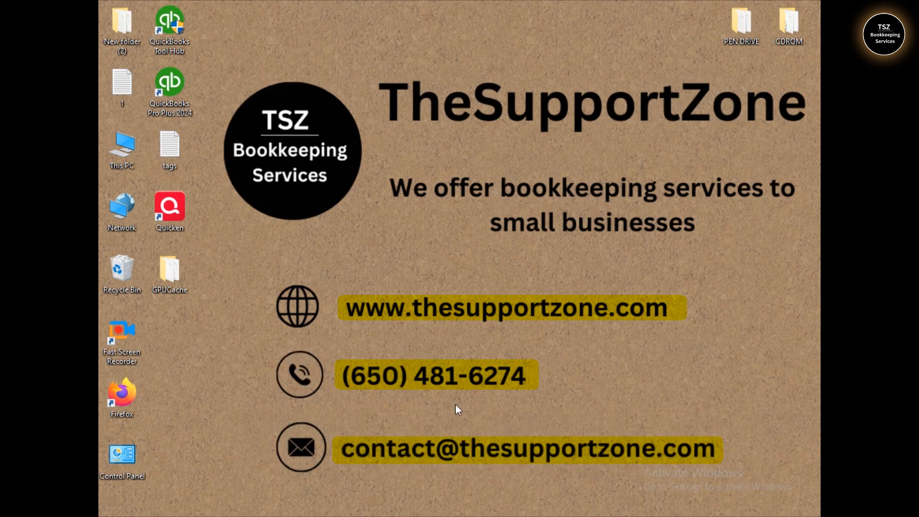